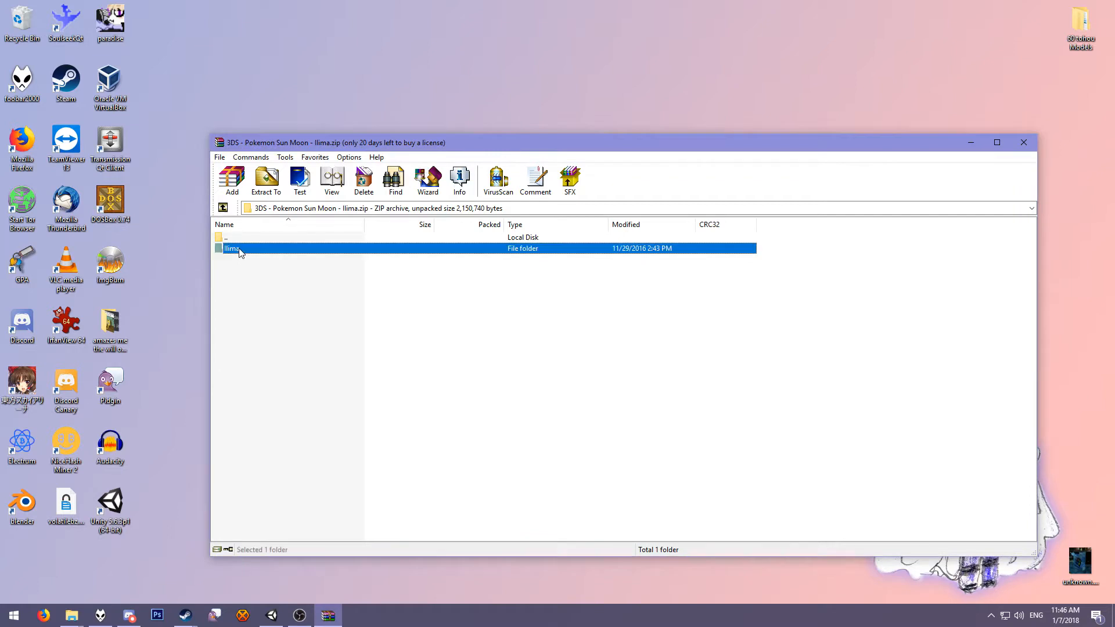
Launch Unity and create a new 3D project named Ilima in the Documents folder
double_click(244, 238)
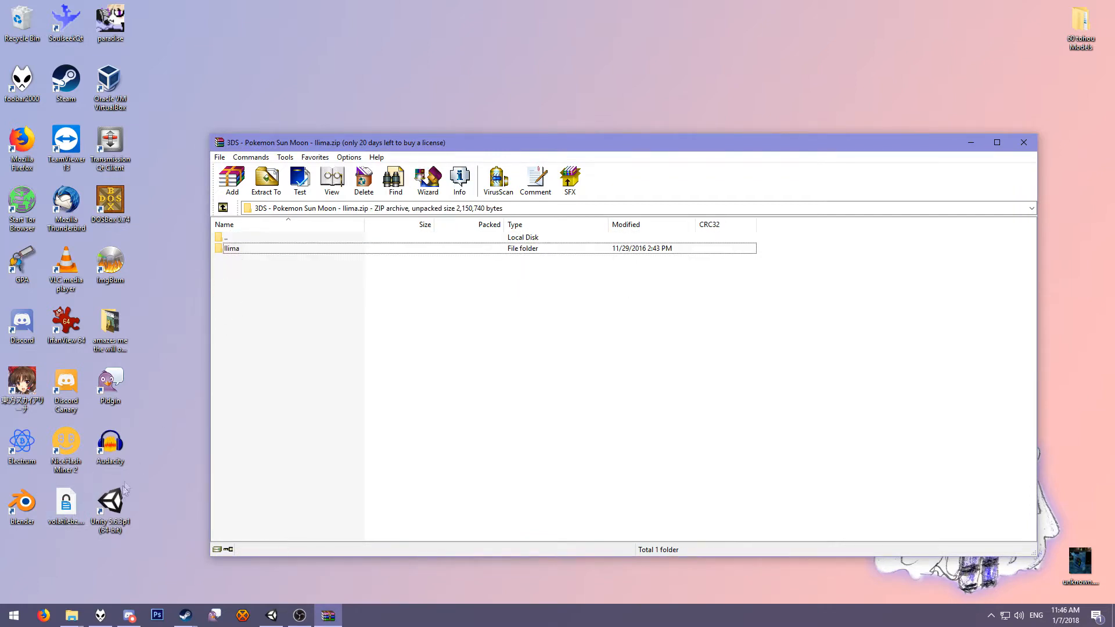
double_click(111, 505)
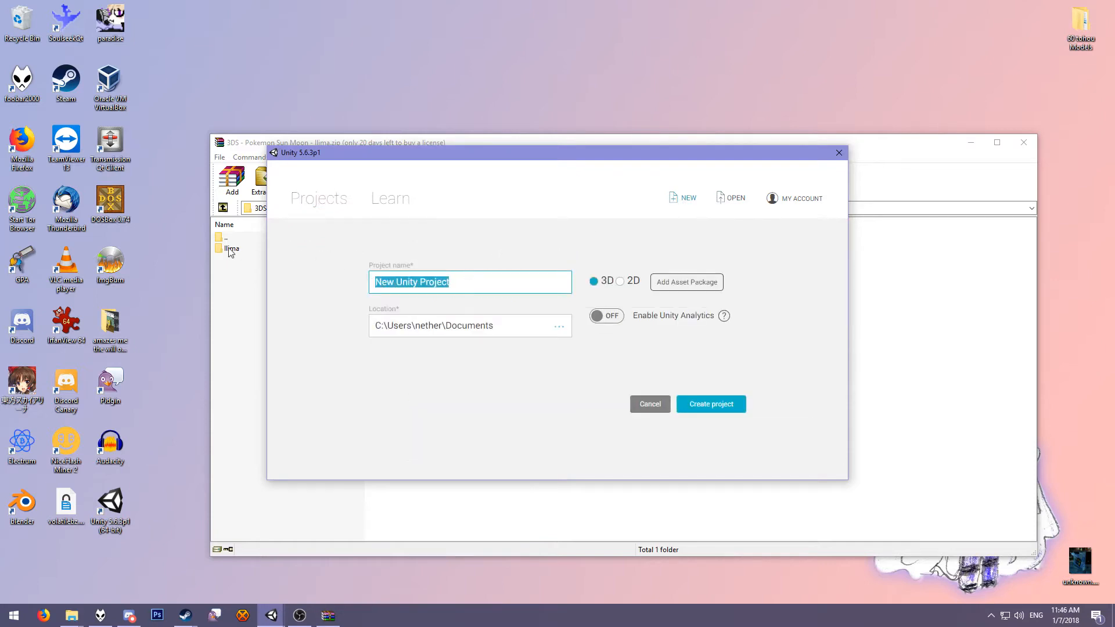
text(Ilima)
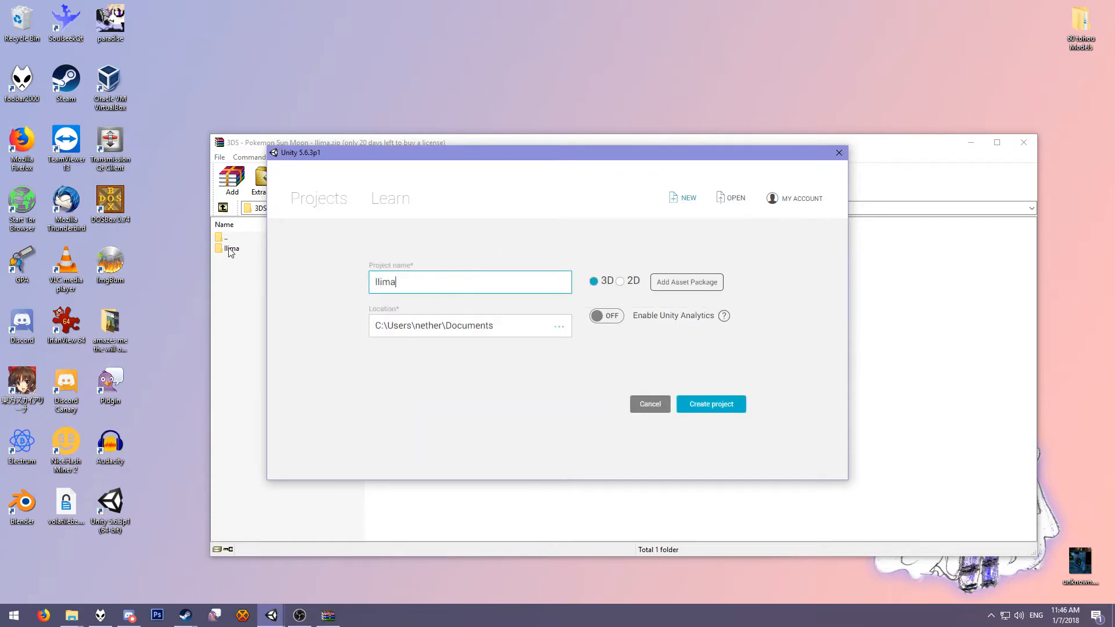
click(705, 405)
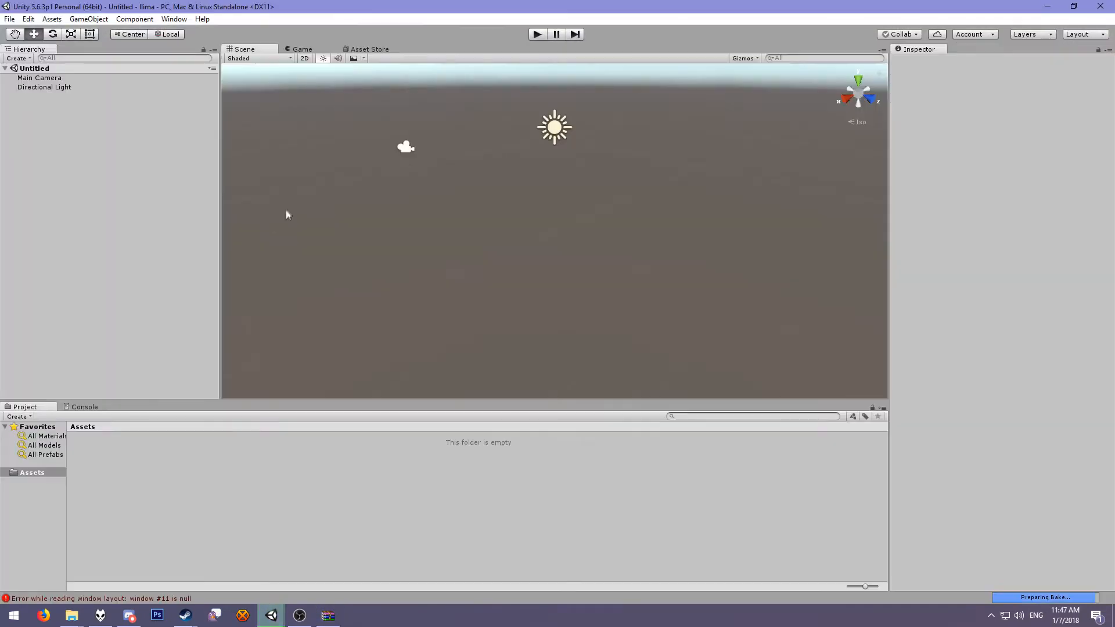
Open the VRCSDK-2017.12.12 package from the Downloads folder to load it into the Unity project
mouse_move(76, 618)
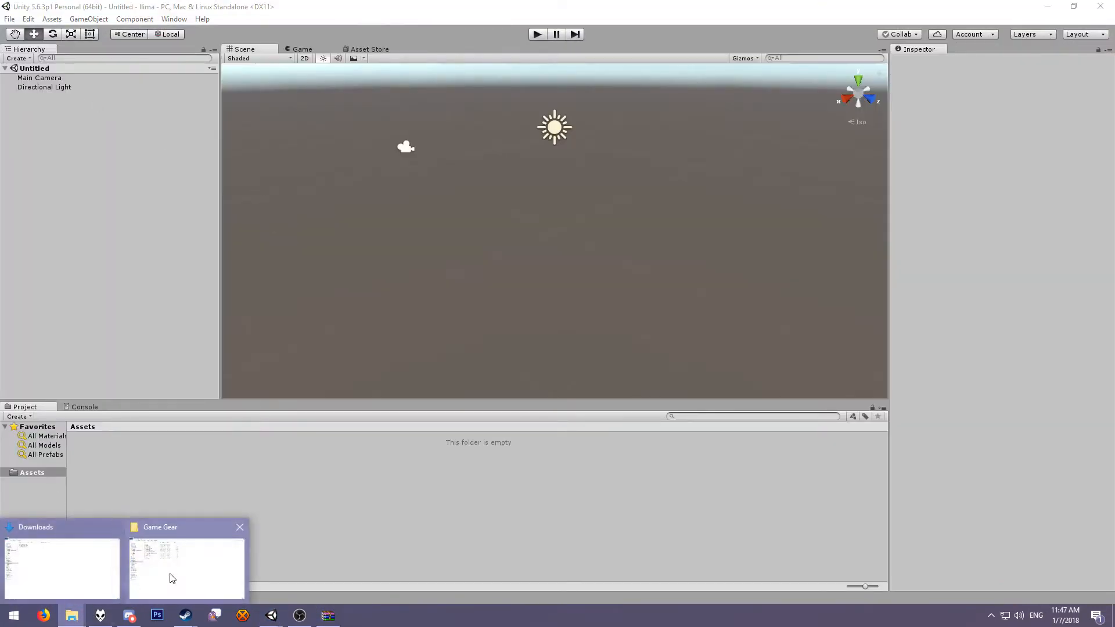
click(168, 577)
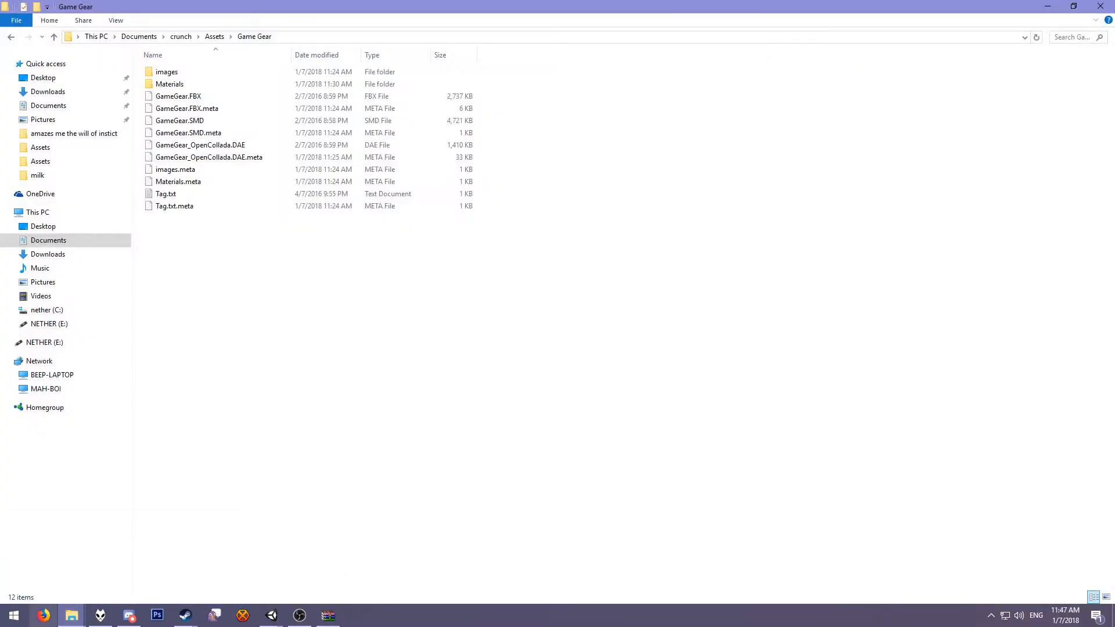
mouse_move(71, 616)
click(96, 588)
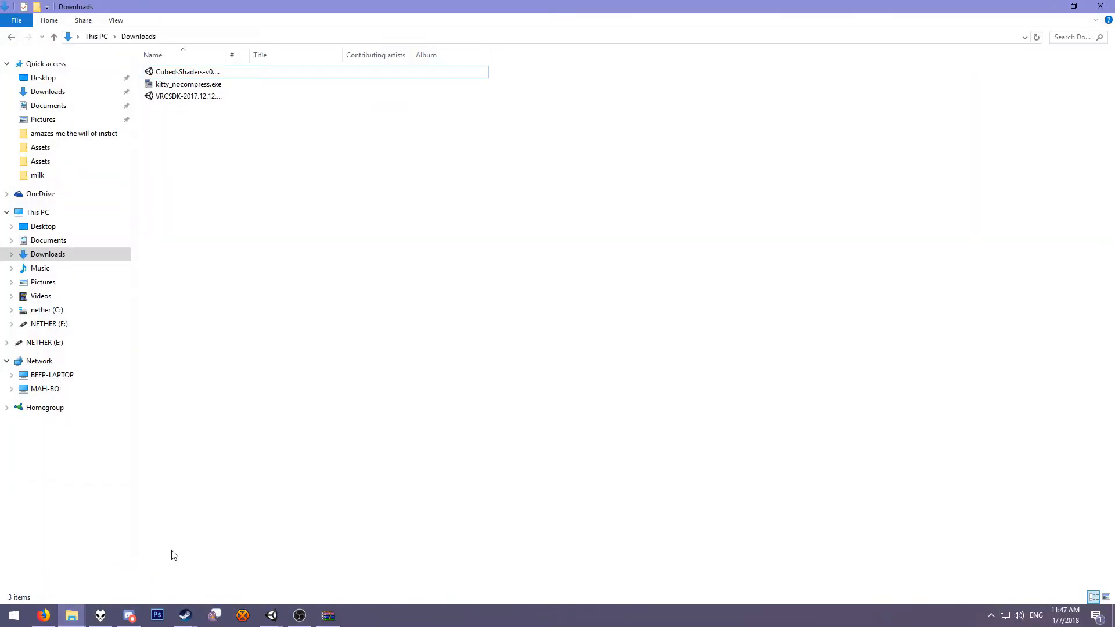
right_click(53, 618)
click(64, 592)
double_click(206, 96)
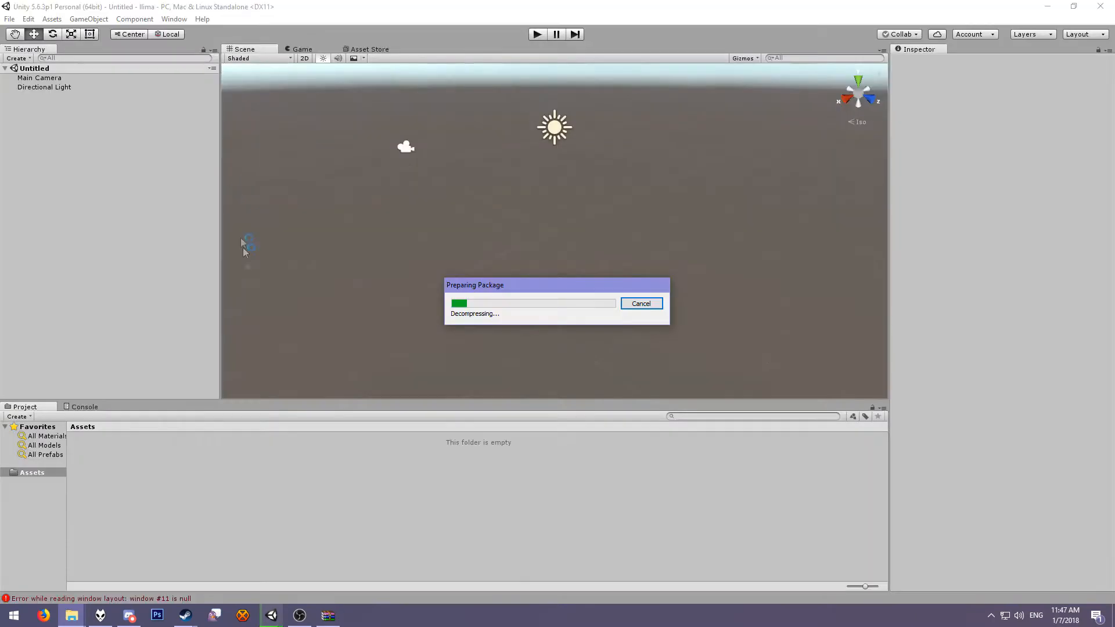
Return to the Downloads folder and select the CubedsShaders package
mouse_move(71, 615)
click(99, 565)
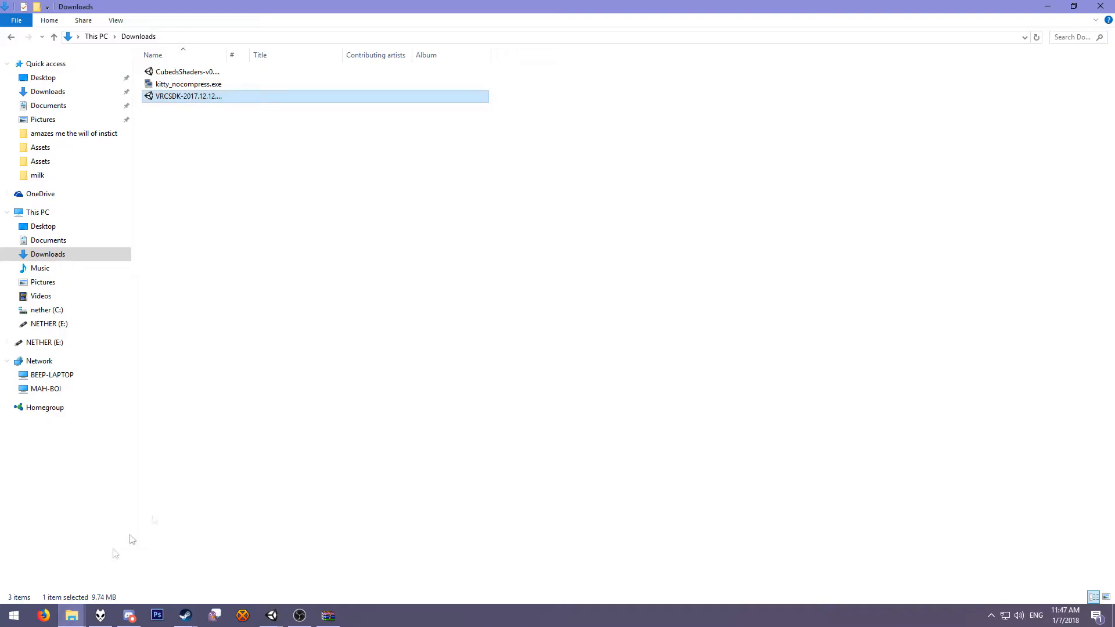
click(209, 97)
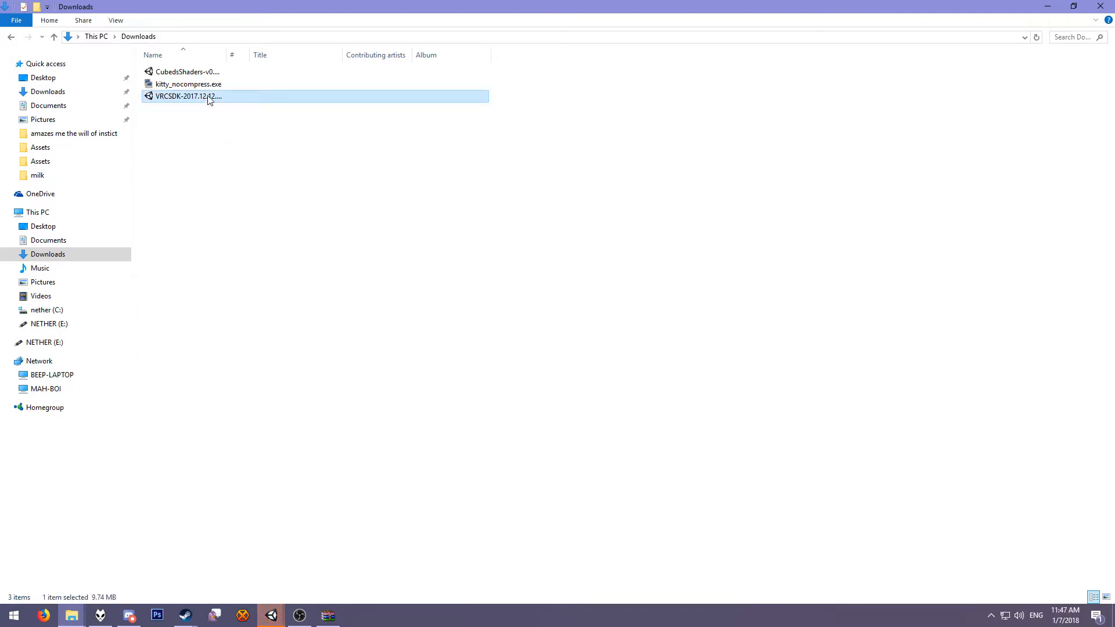
drag(179, 112, 199, 134)
click(199, 76)
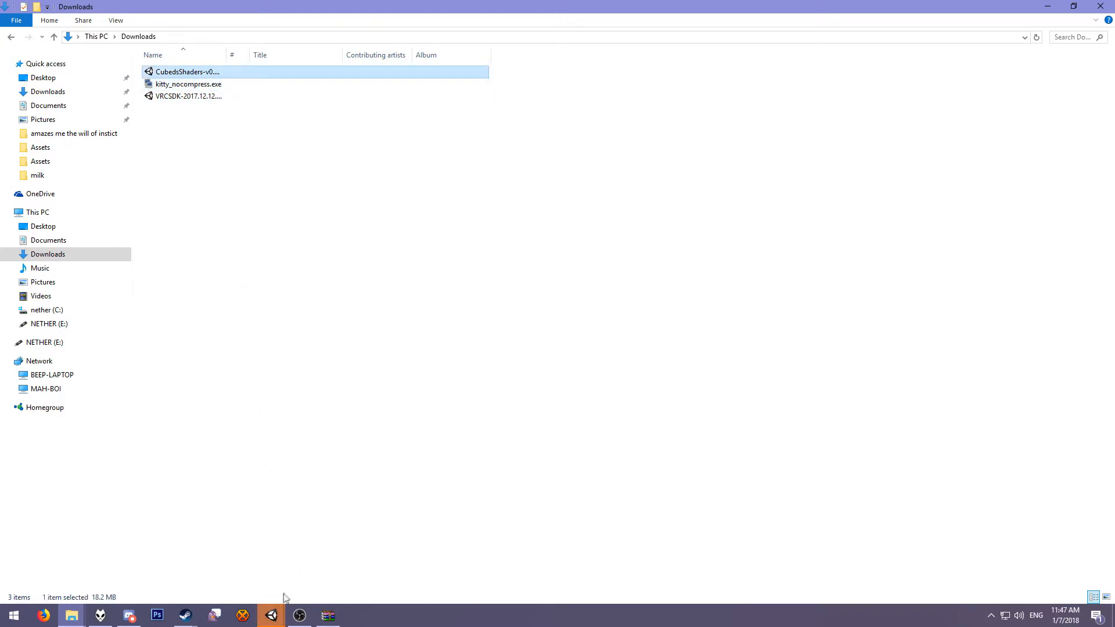
Switch back to Unity and import all contents of the VRCSDK-2017.12.12.13.36_Public package
mouse_move(277, 608)
click(284, 572)
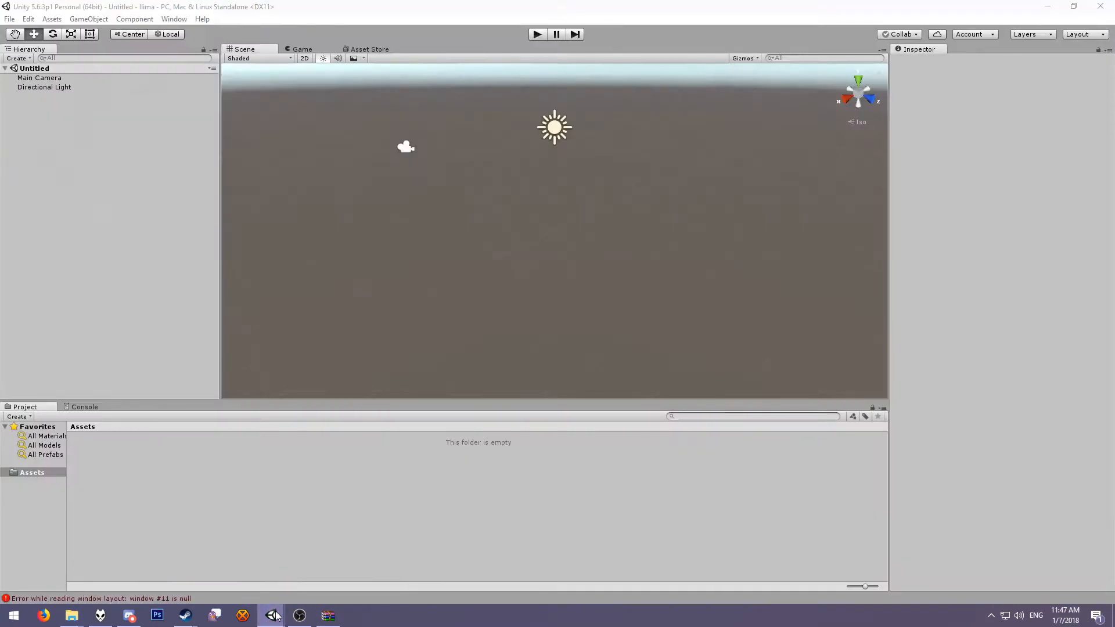
click(232, 591)
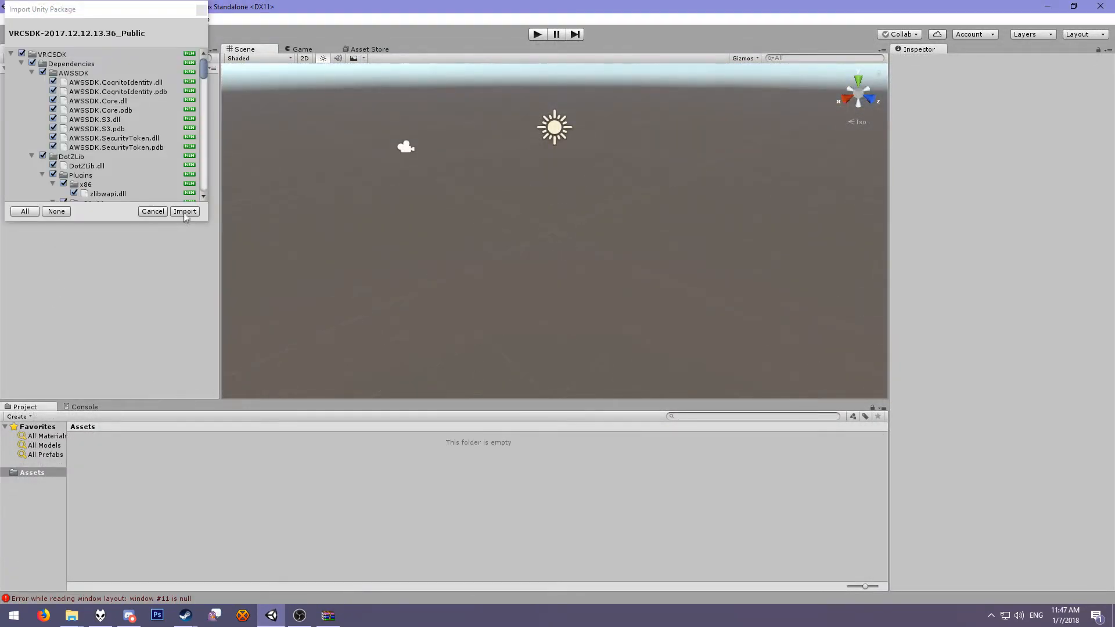
click(185, 212)
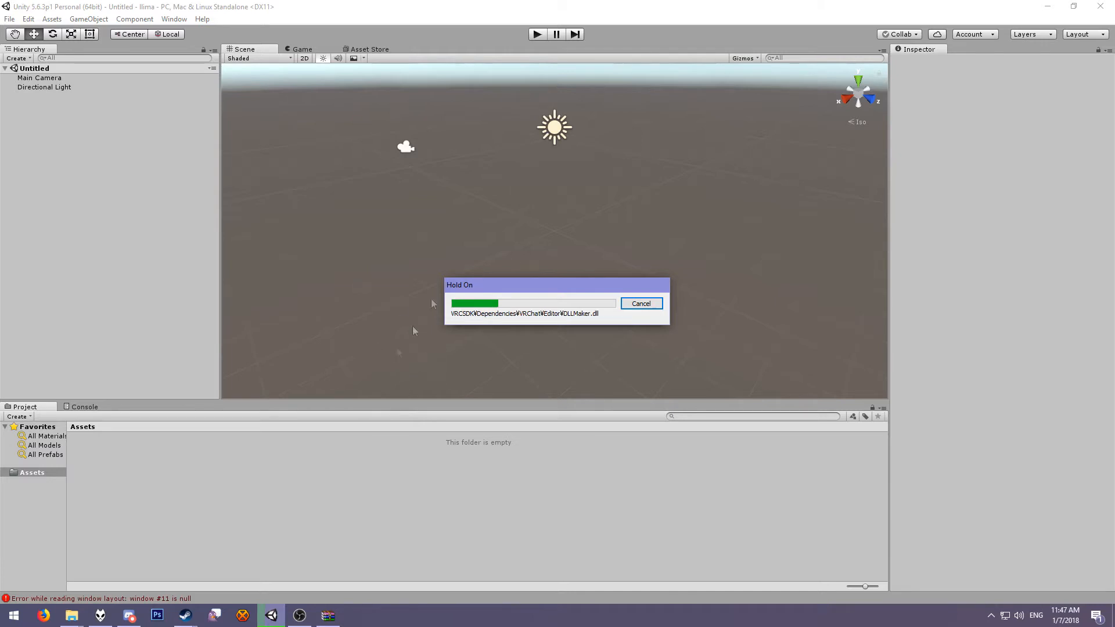
mouse_move(72, 616)
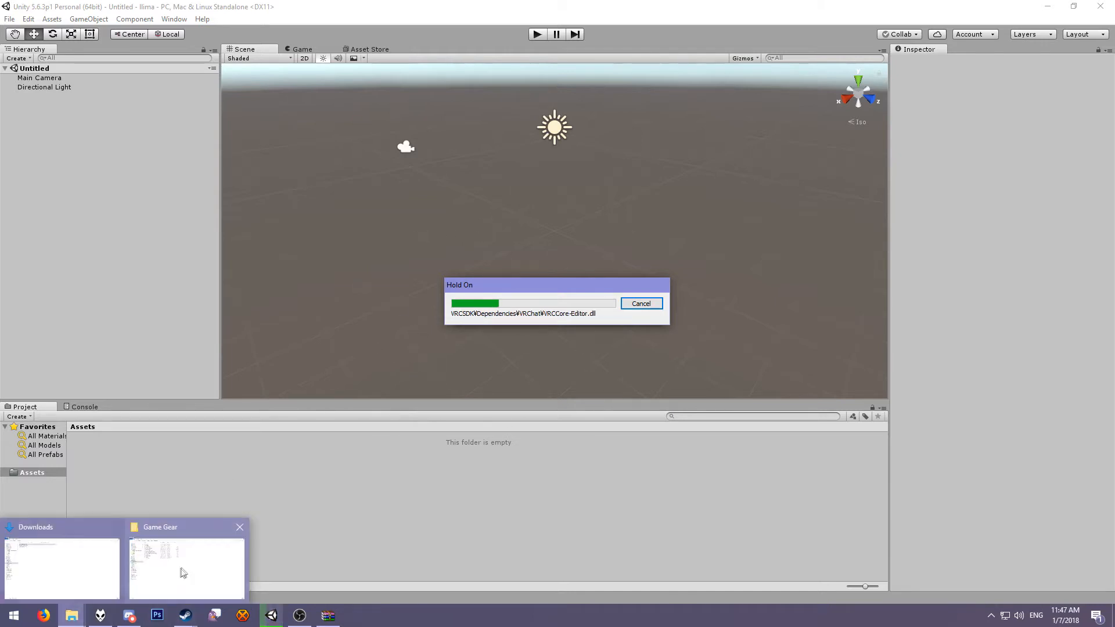
click(222, 550)
click(67, 576)
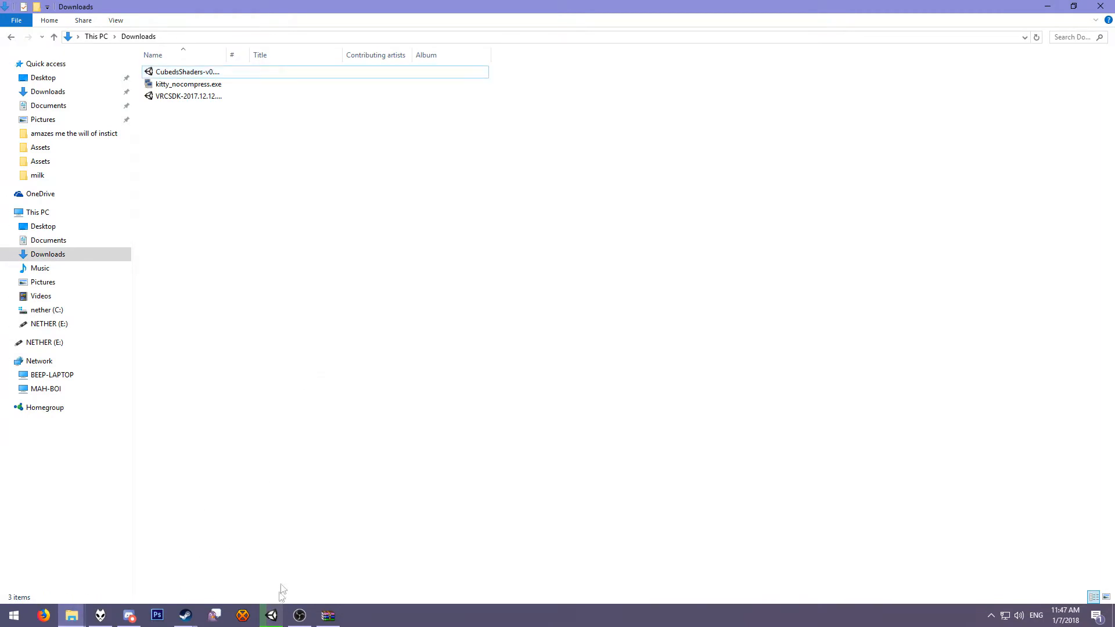
click(273, 614)
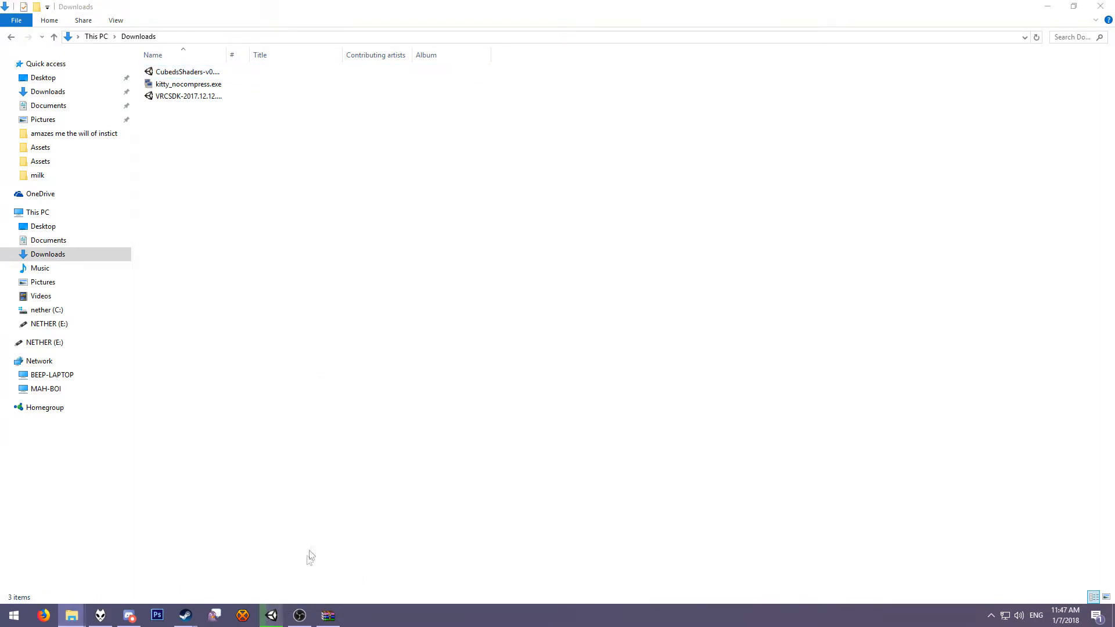
click(308, 568)
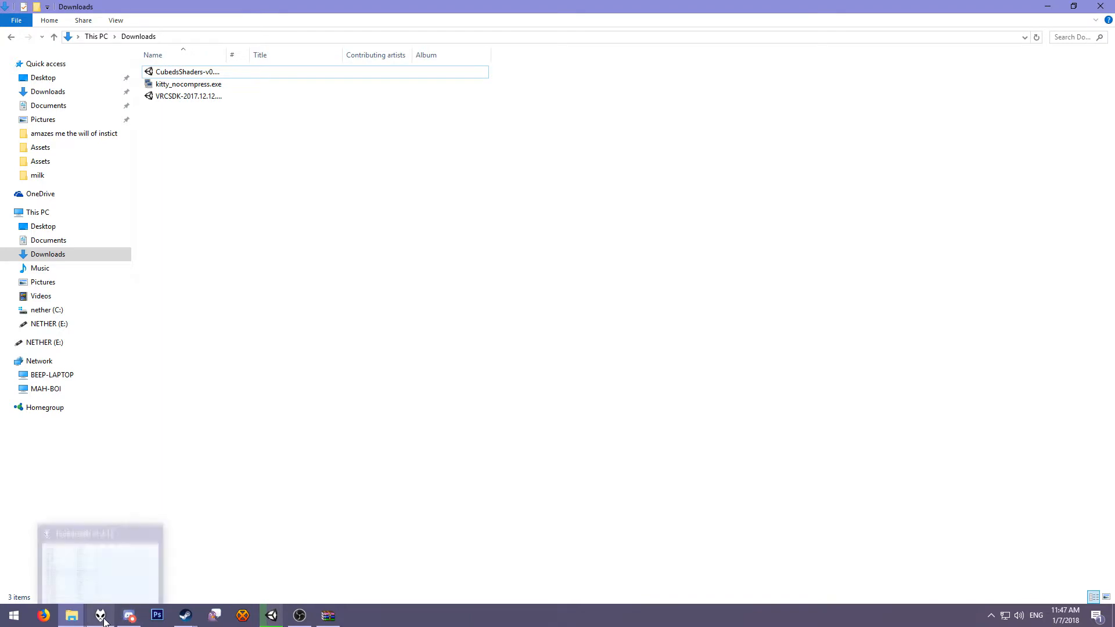
Open the Ilima project's Assets folder in Documents and bring the Ilima.zip archive window in front of it
click(323, 618)
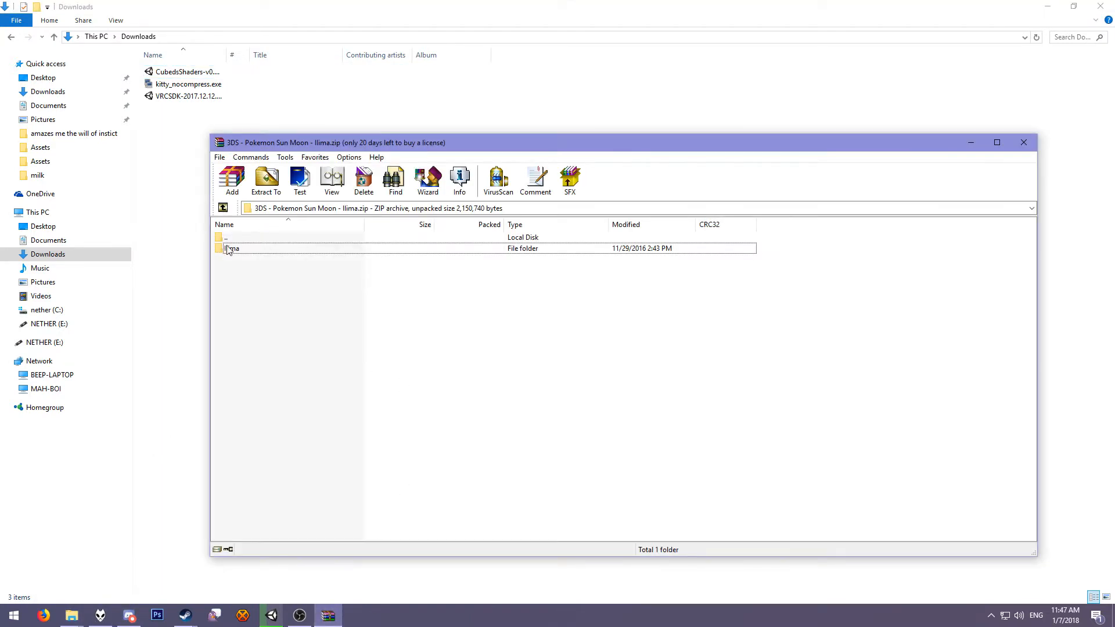
right_click(72, 615)
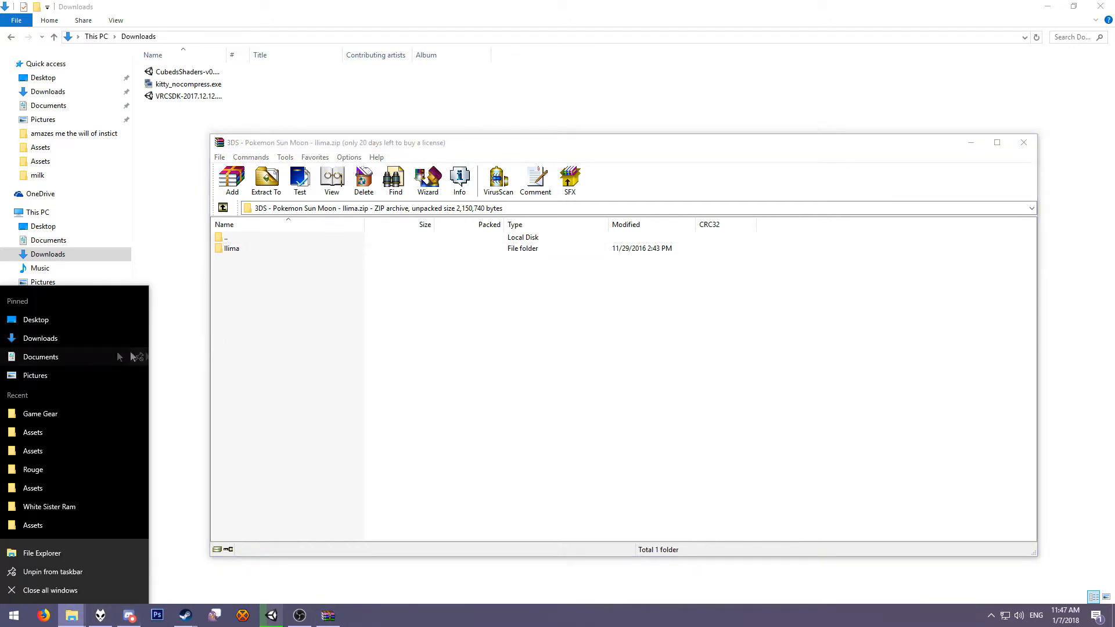
click(67, 357)
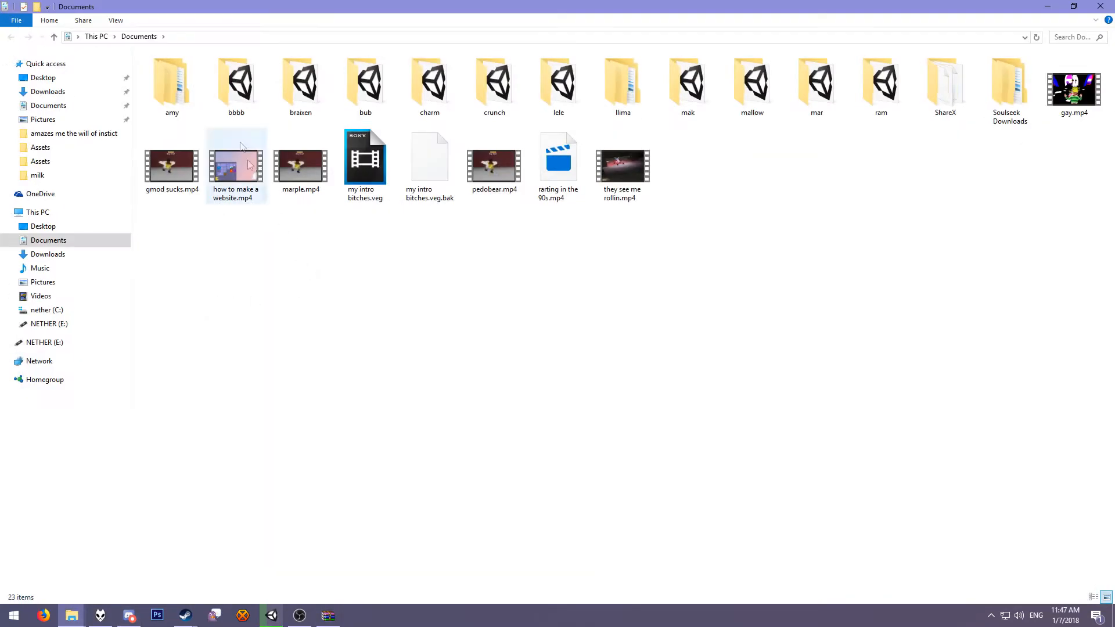
double_click(616, 75)
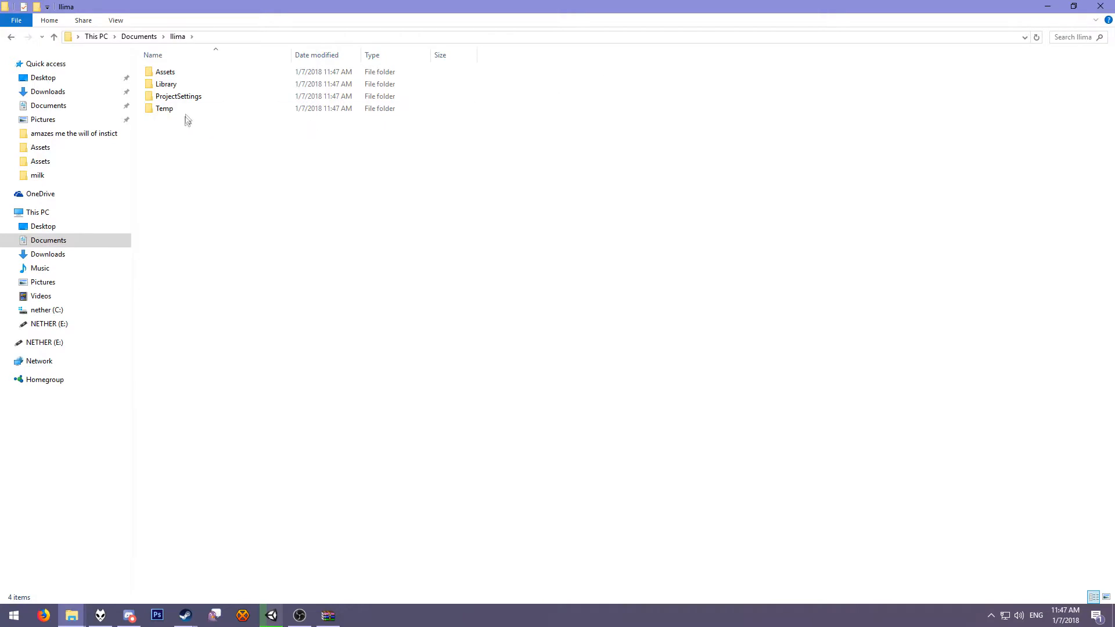
double_click(181, 73)
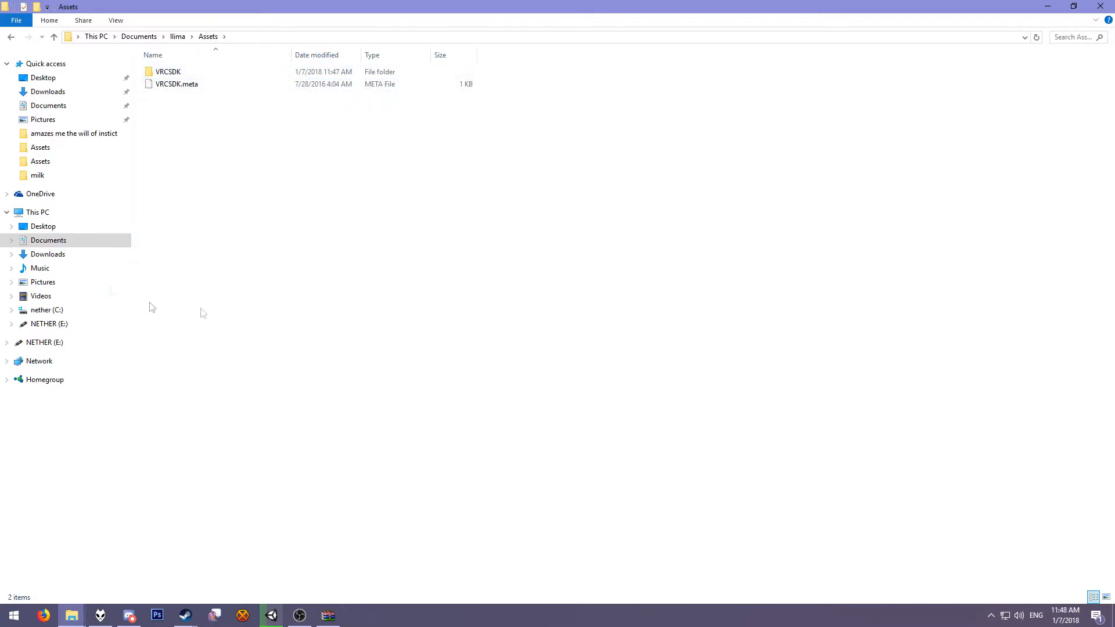
click(328, 615)
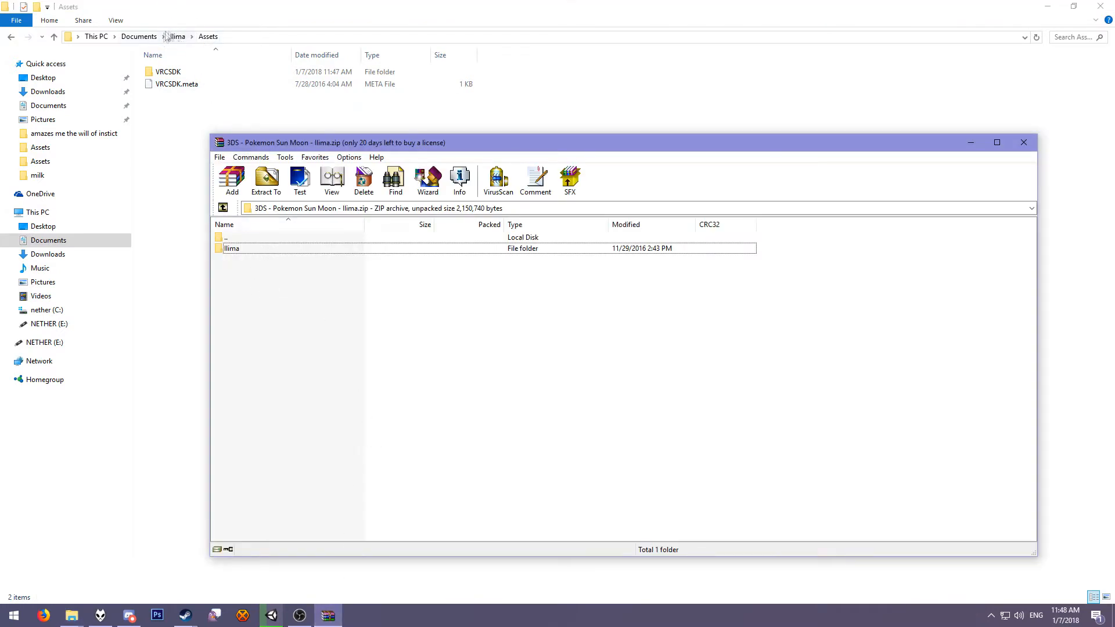
click(172, 119)
drag(189, 128, 156, 68)
click(176, 120)
click(328, 614)
click(272, 617)
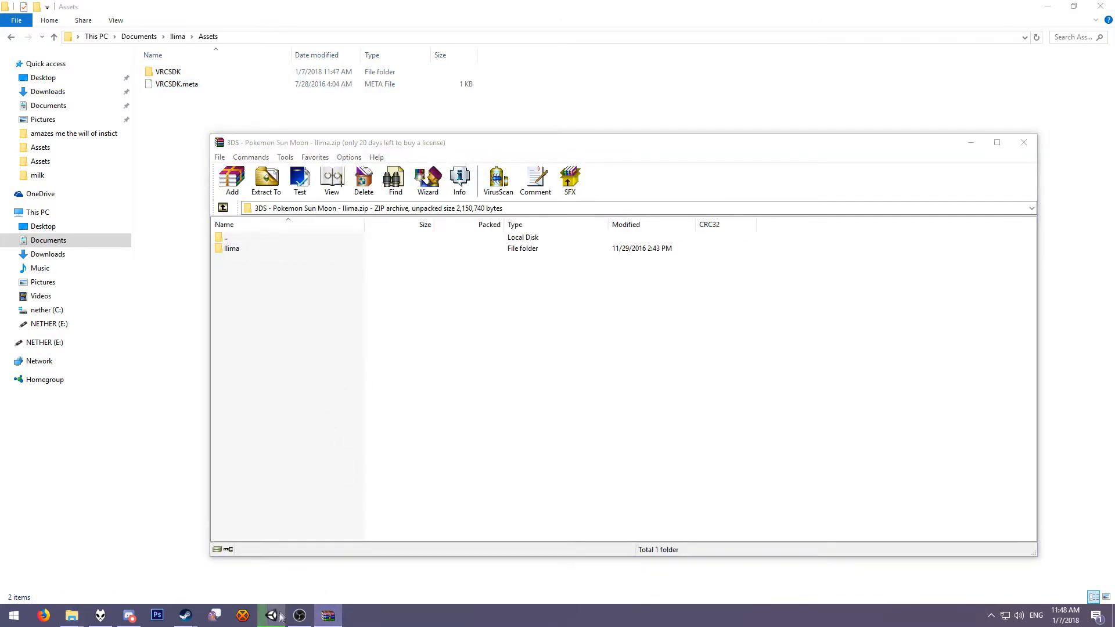
click(284, 583)
click(280, 607)
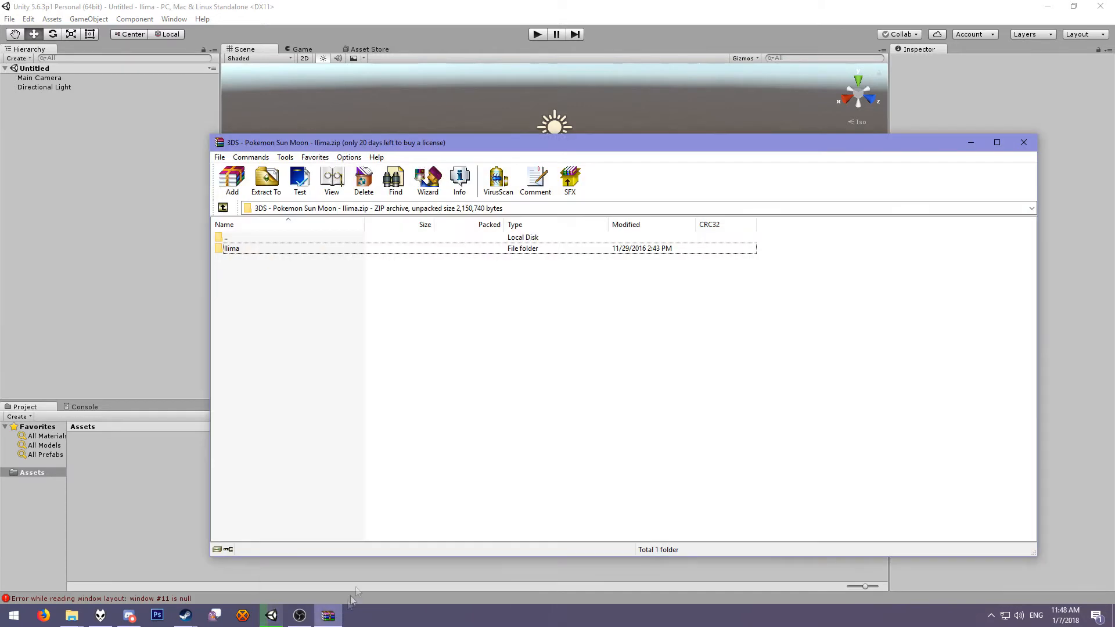
Check the Ilima folder inside the archive and extract the whole folder into the project's Assets folder
drag(251, 279, 242, 249)
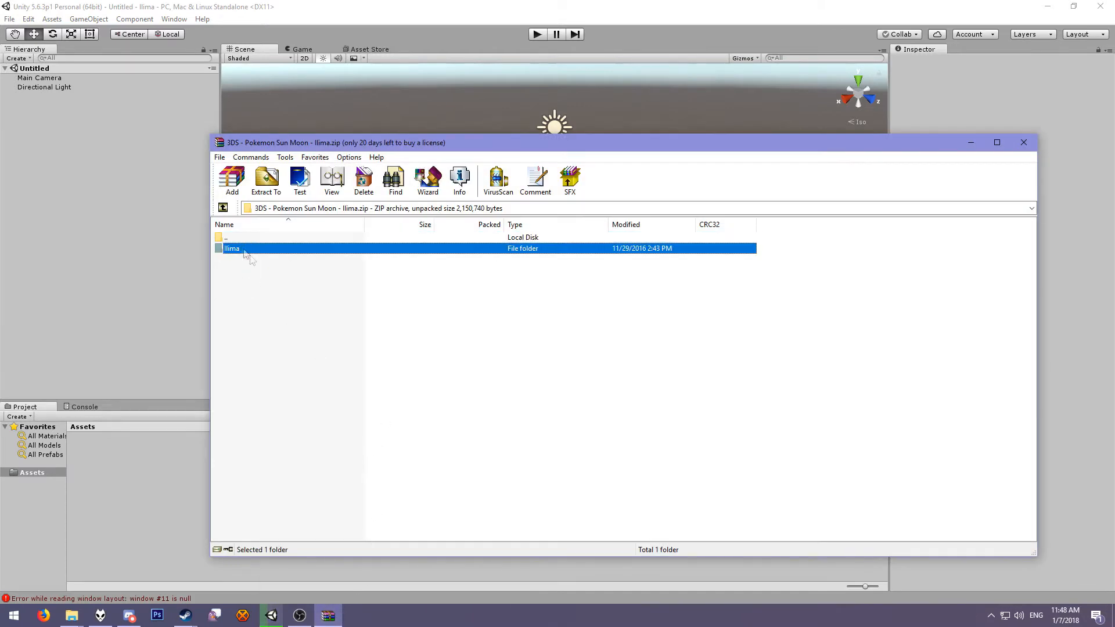
drag(297, 300, 258, 266)
double_click(250, 251)
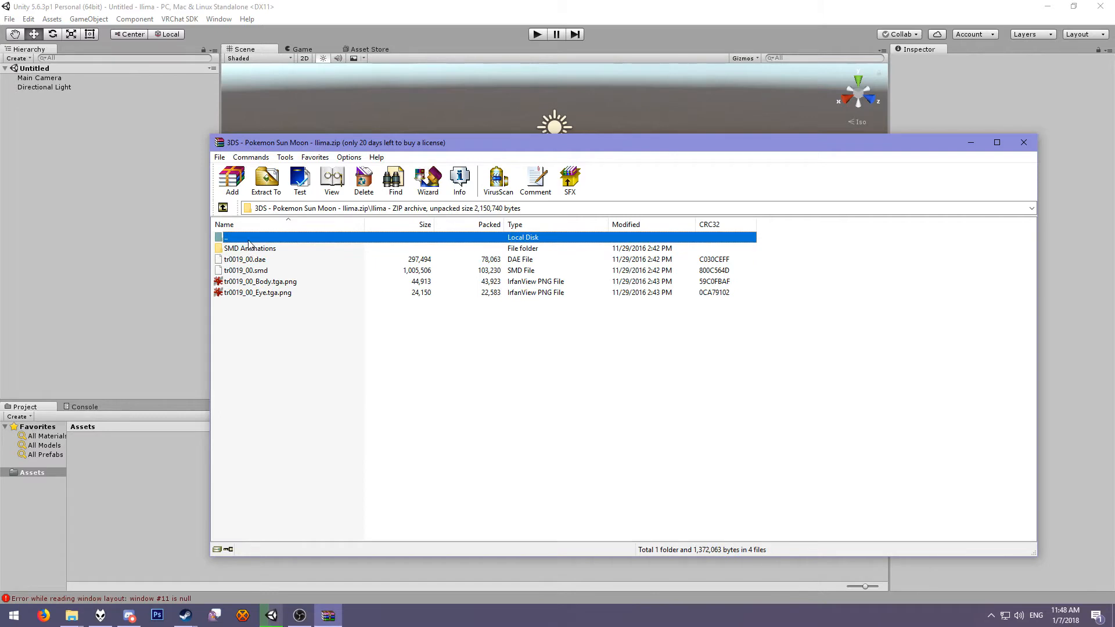
double_click(249, 239)
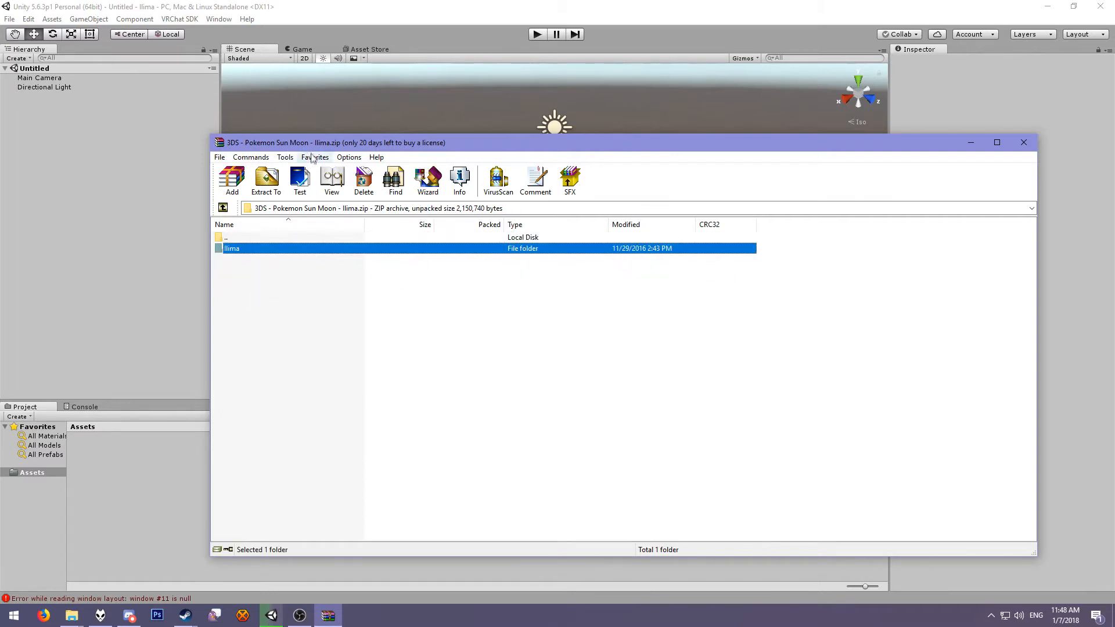
click(360, 4)
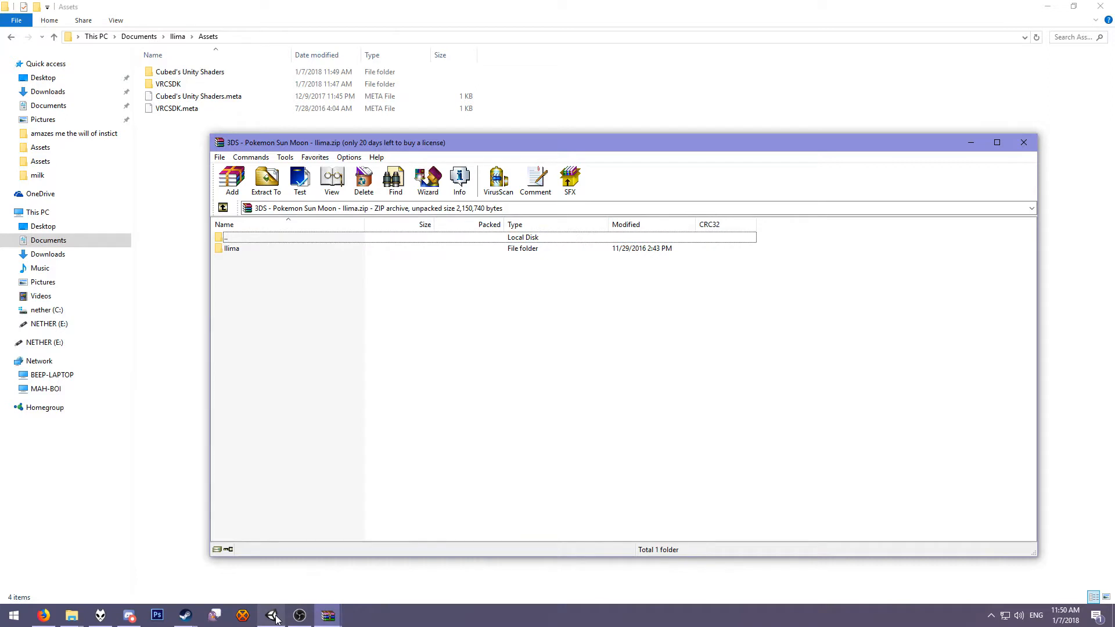
drag(237, 253, 199, 251)
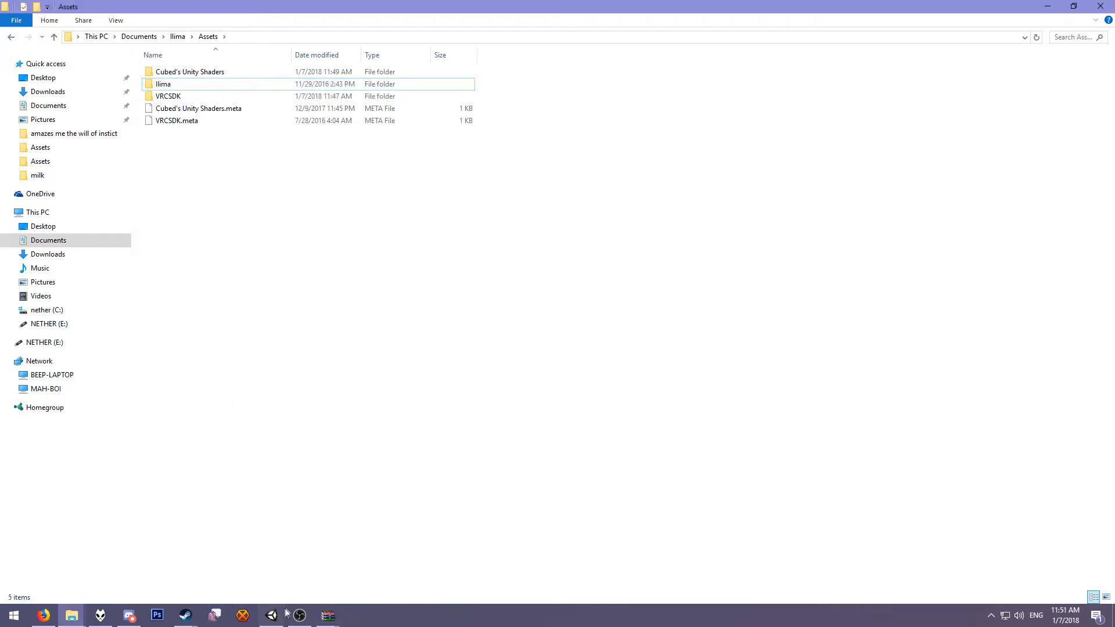
Switch to Unity, open the Ilima assets folder, expand the tr0019_00 model and select it to show its import settings
click(272, 615)
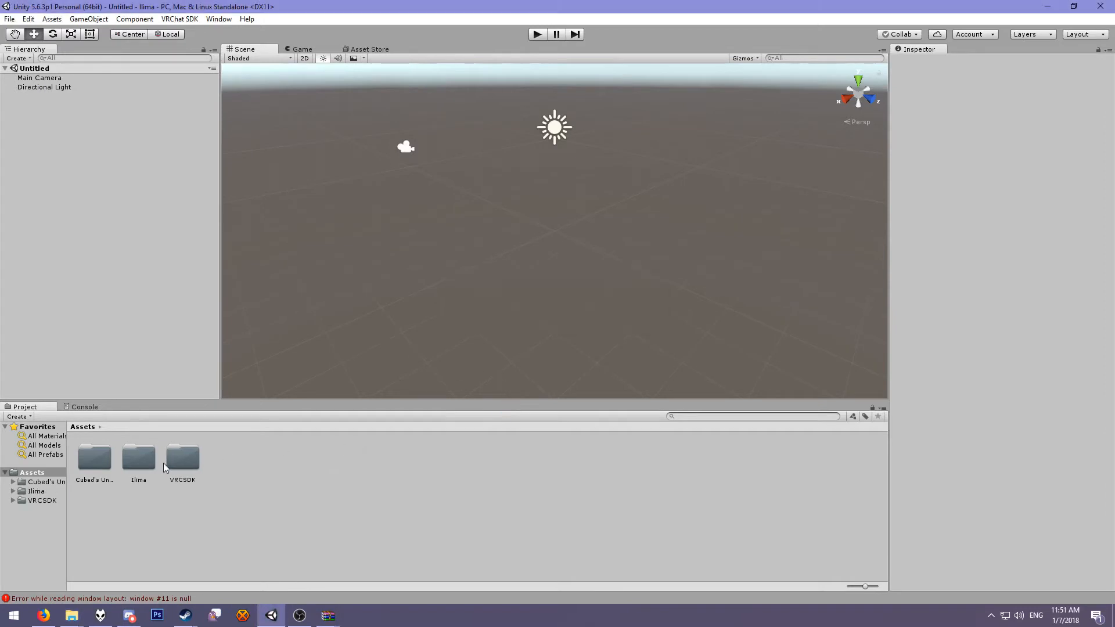
double_click(175, 461)
click(246, 512)
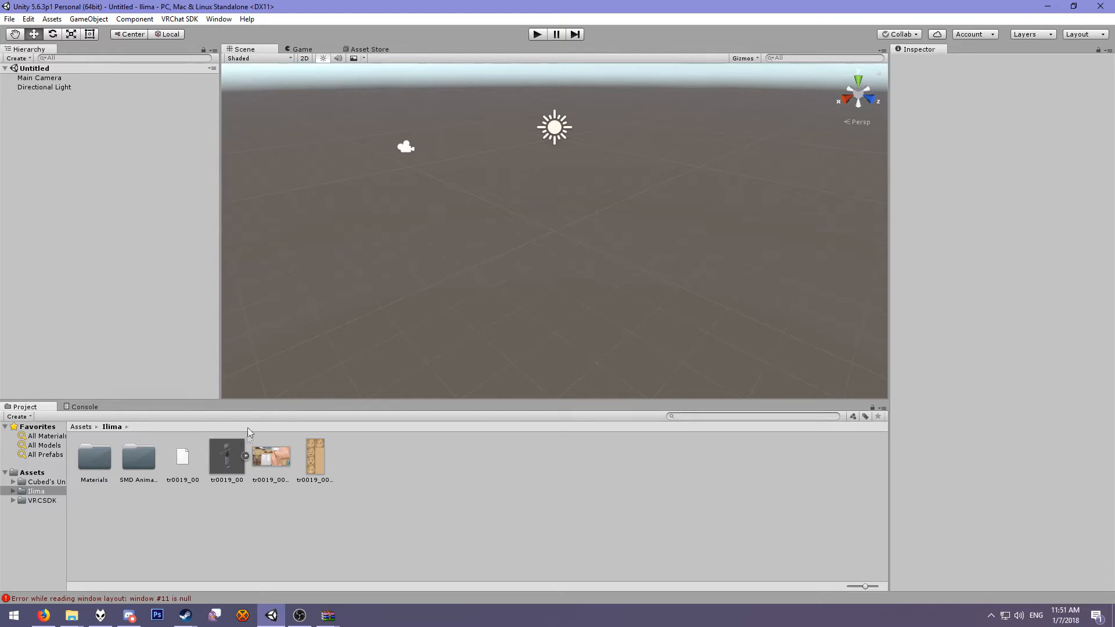
click(245, 456)
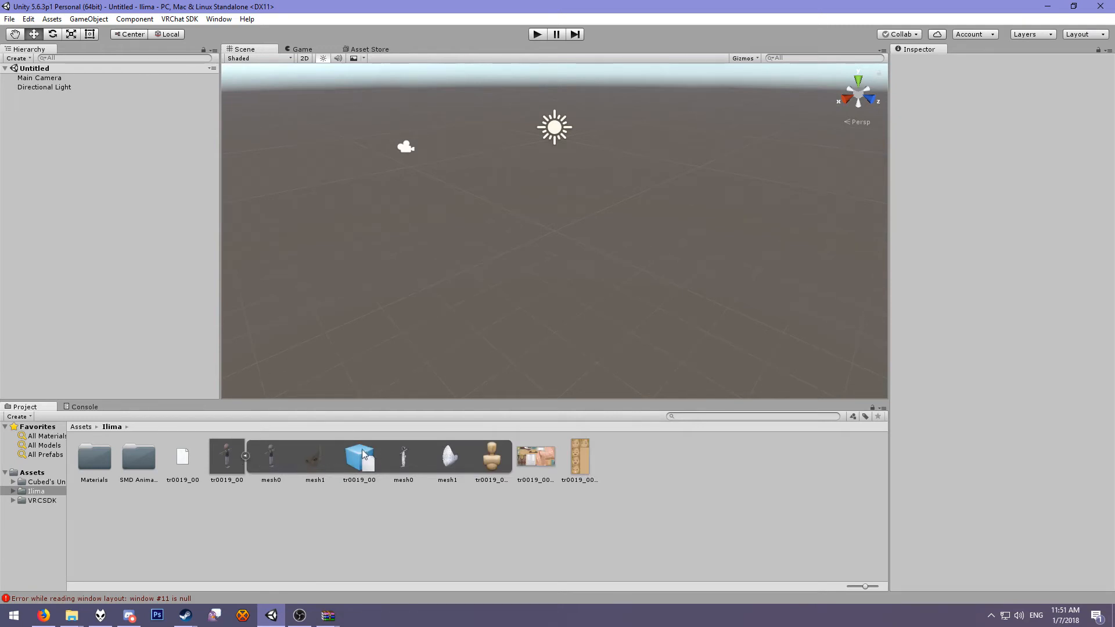
click(227, 462)
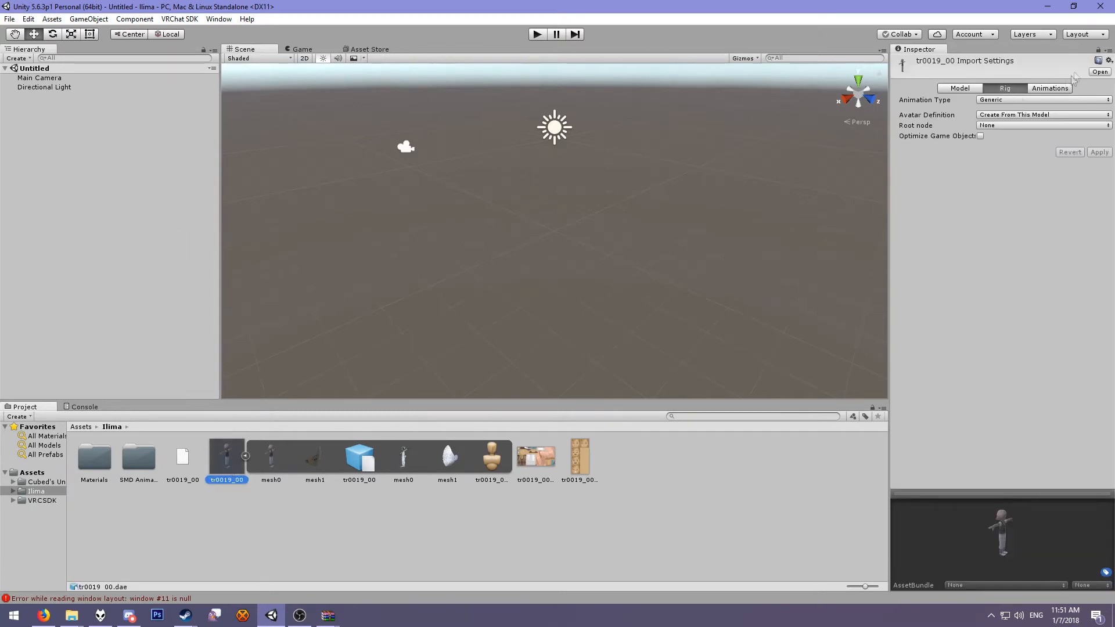
Set the tr0019_00 model's rig animation type to Humanoid, apply it, and check the avatar's bone mapping
click(1040, 100)
click(1042, 159)
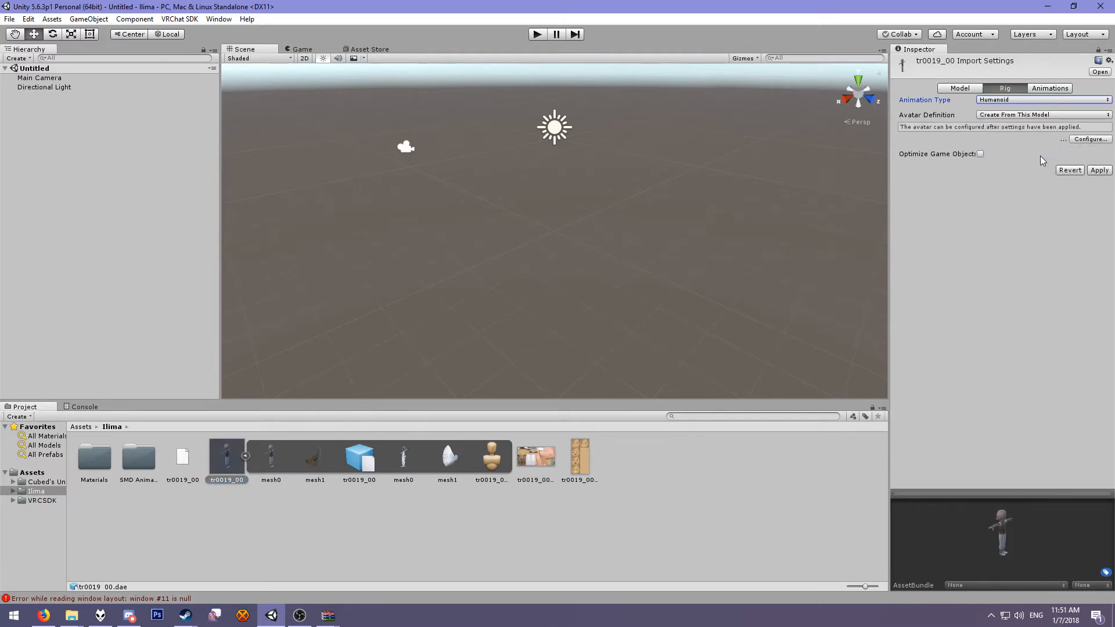
click(1100, 171)
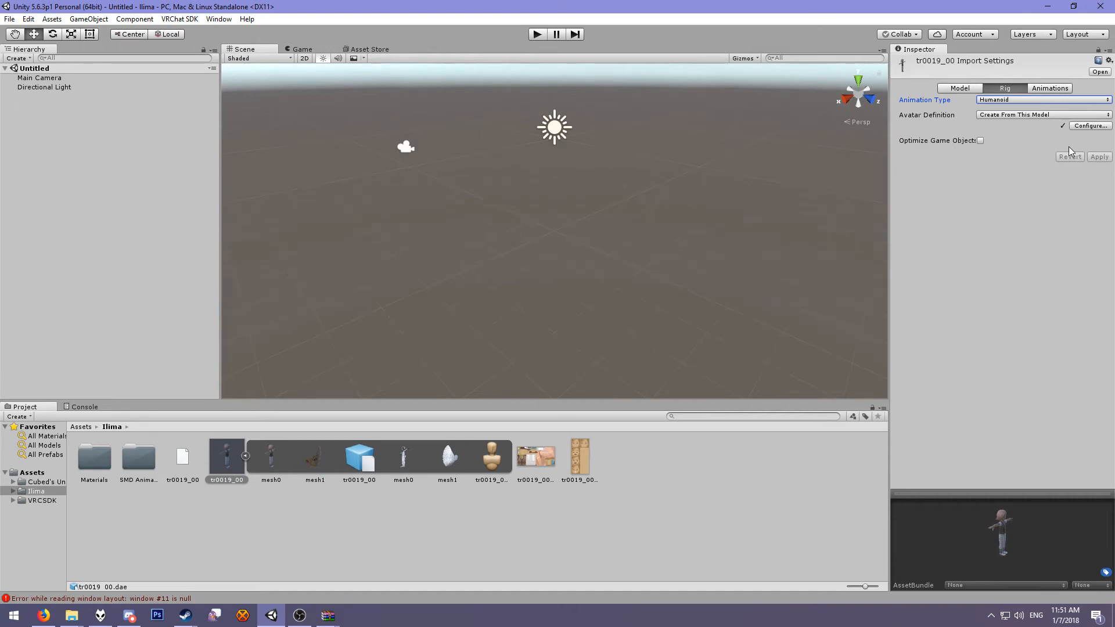
click(1082, 125)
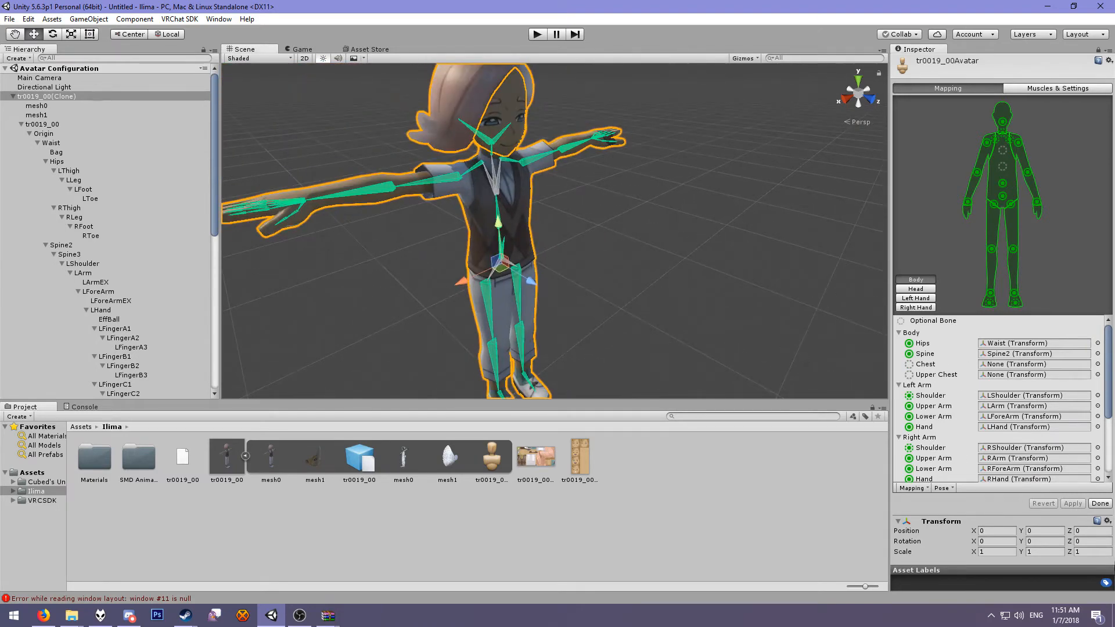
click(1099, 503)
Add the tr0019_00 model to the scene and view it from the front in orthographic projection
drag(230, 461, 117, 217)
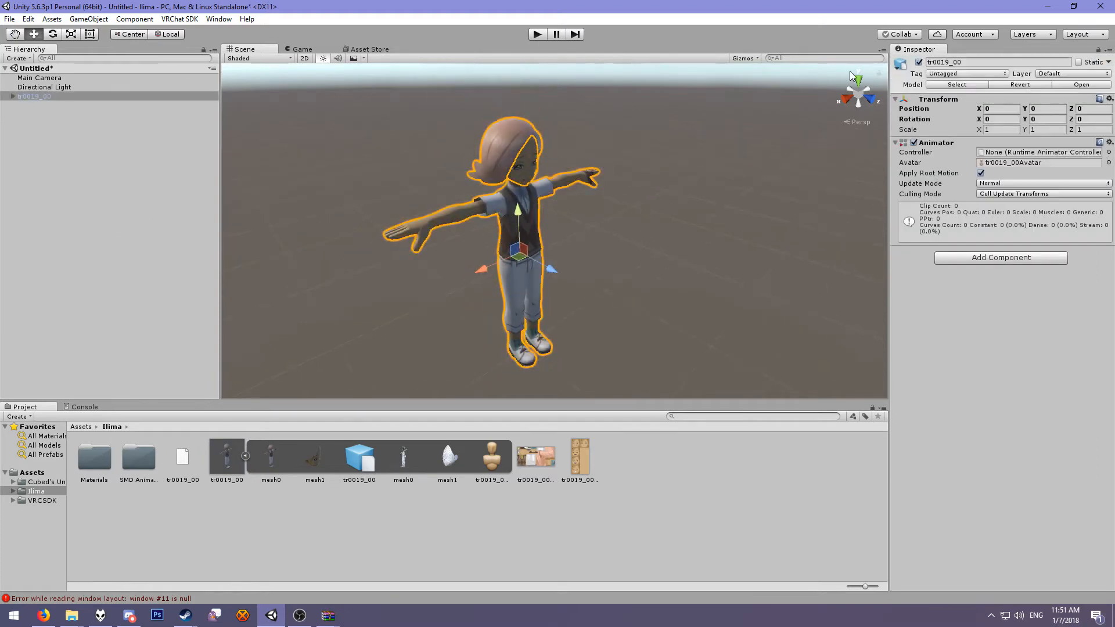
click(839, 100)
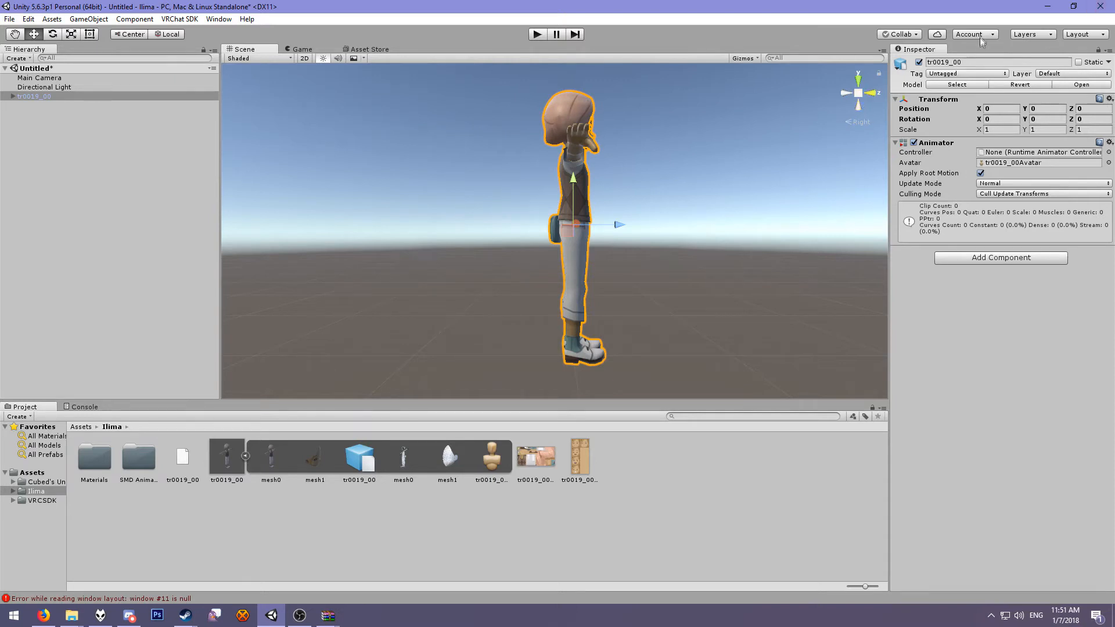
click(871, 94)
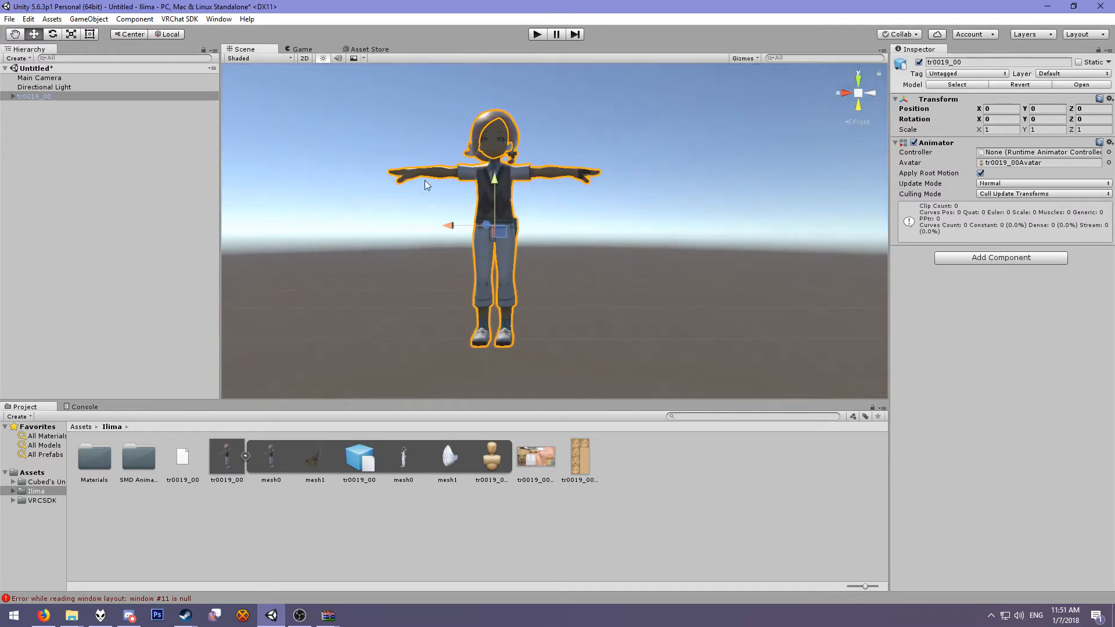
middle_drag(425, 185, 498, 187)
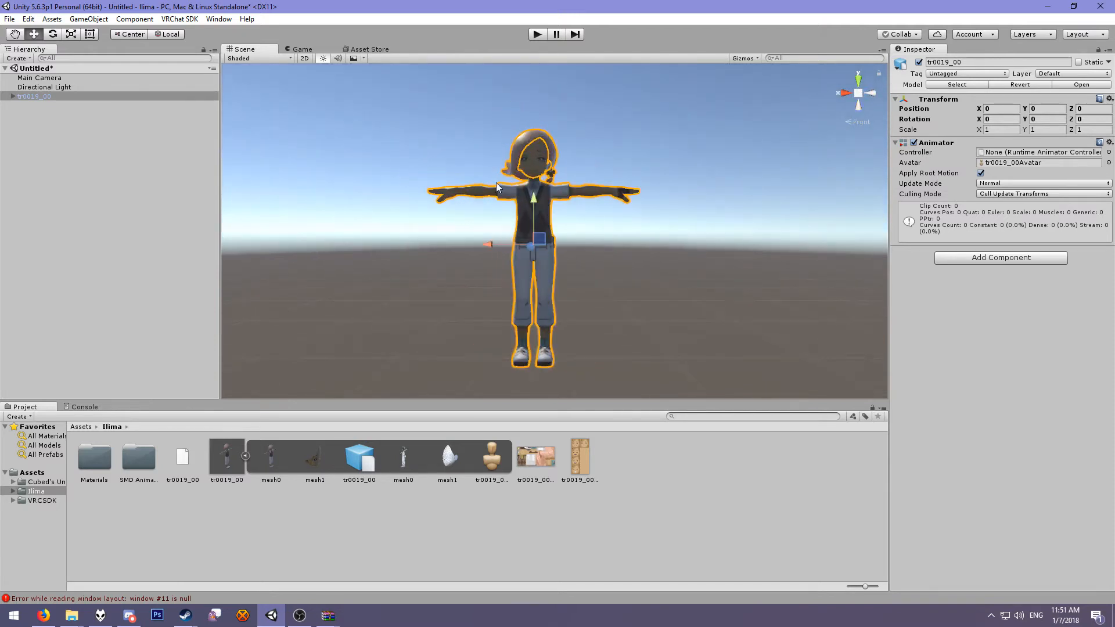
click(855, 121)
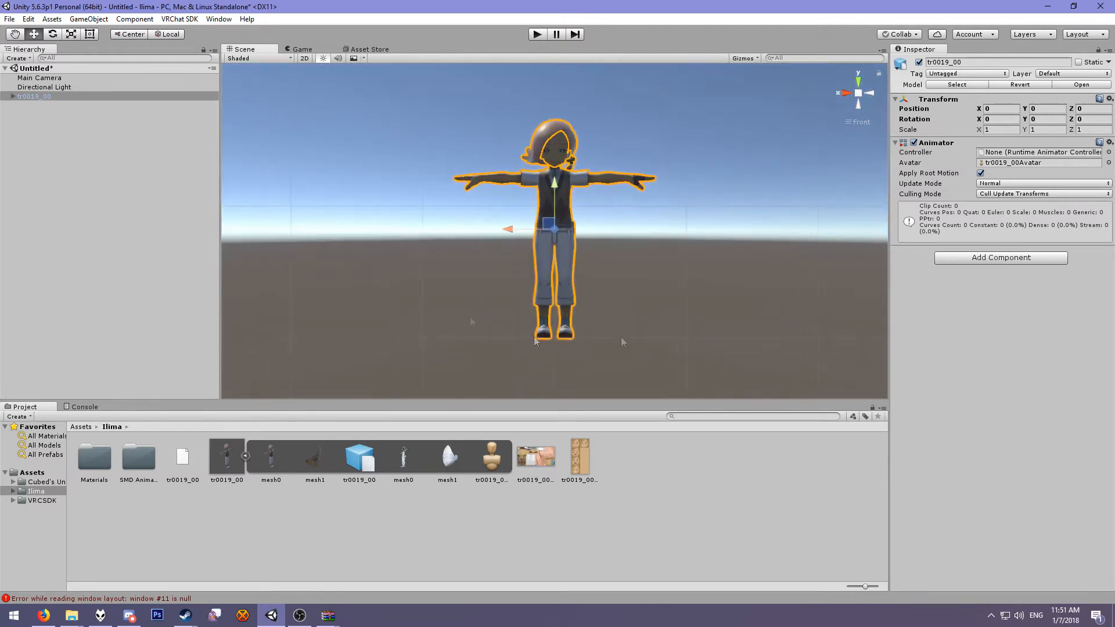
Create a cube as a size reference and move it beside the model's feet, at about X -64.1, Y 3.9
click(88, 18)
mouse_move(173, 65)
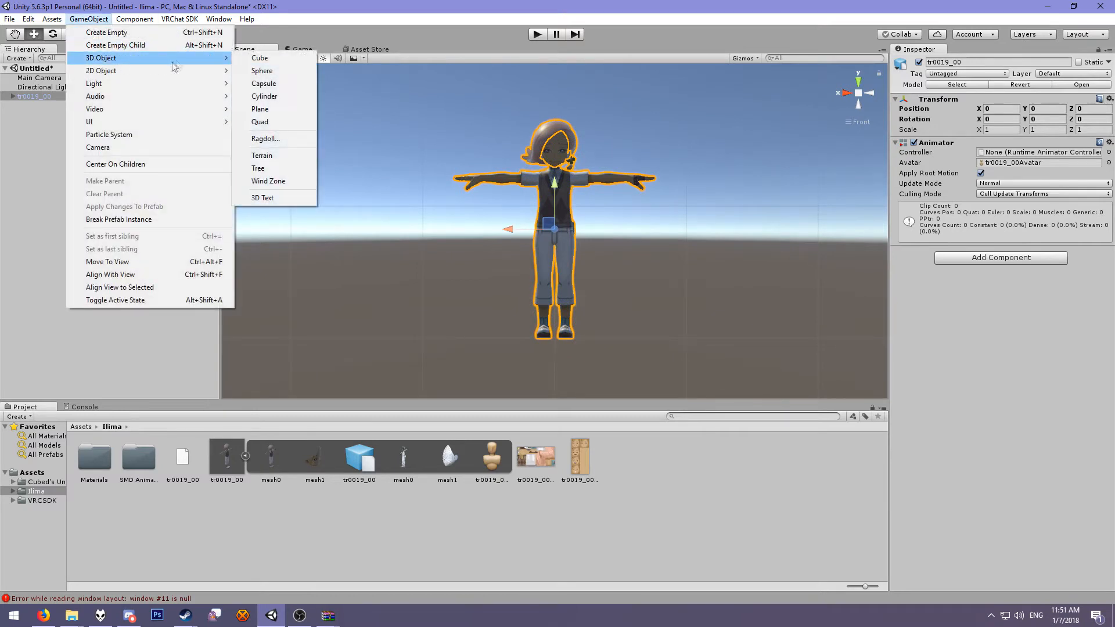
click(260, 58)
drag(509, 234, 593, 233)
scroll(691, 237, up, 5)
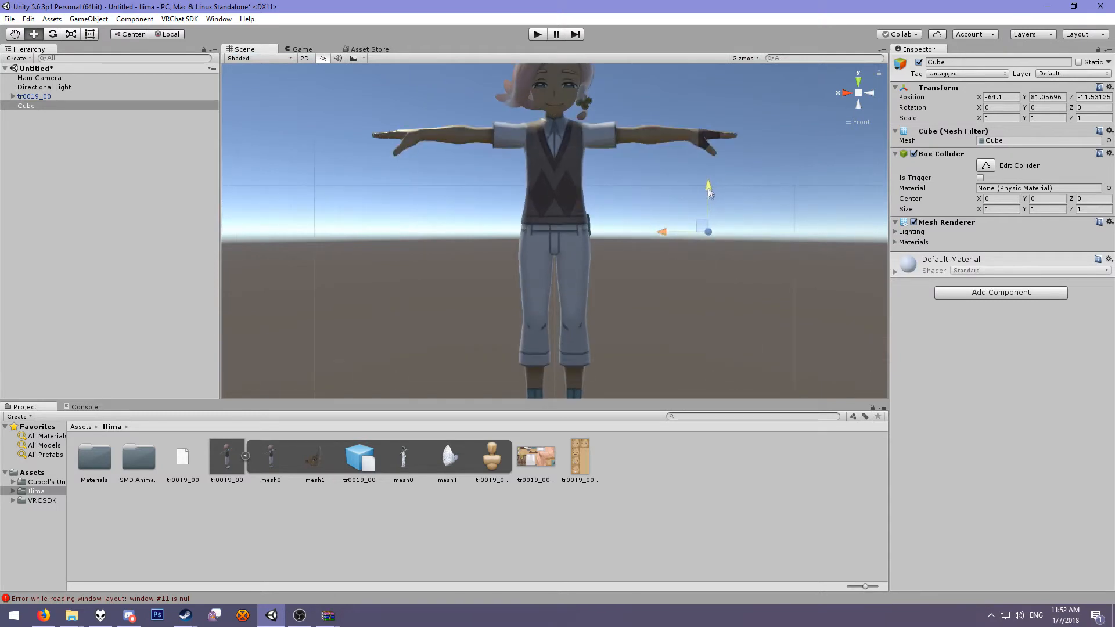
drag(708, 187, 675, 330)
scroll(698, 343, down, 2)
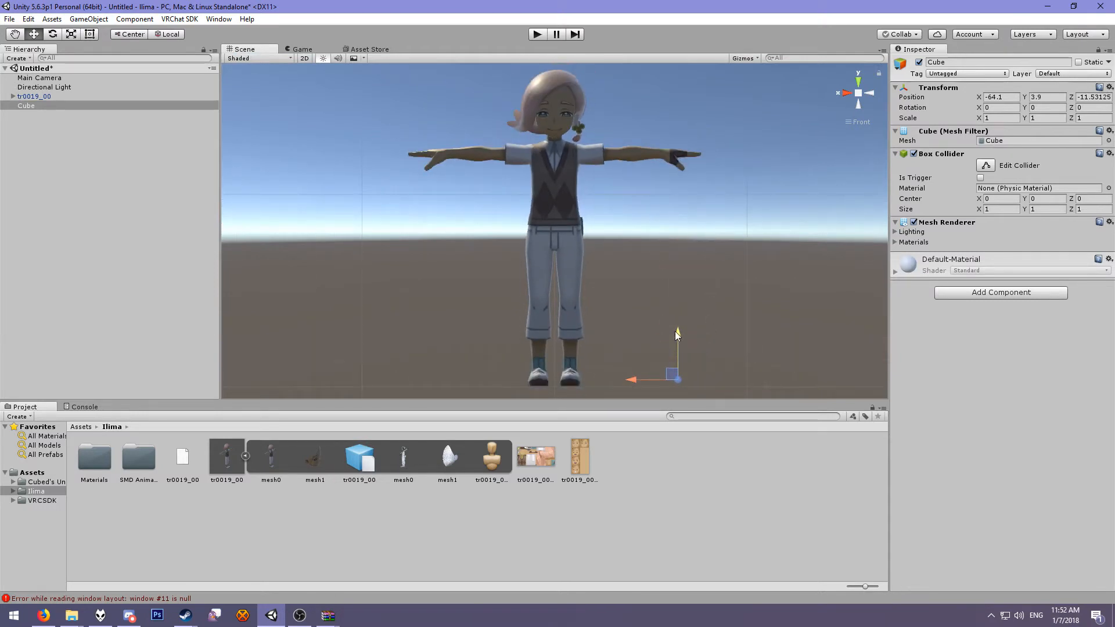
Scale the tr0019_00 model down to 0.02 on all three axes
click(563, 164)
click(1003, 130)
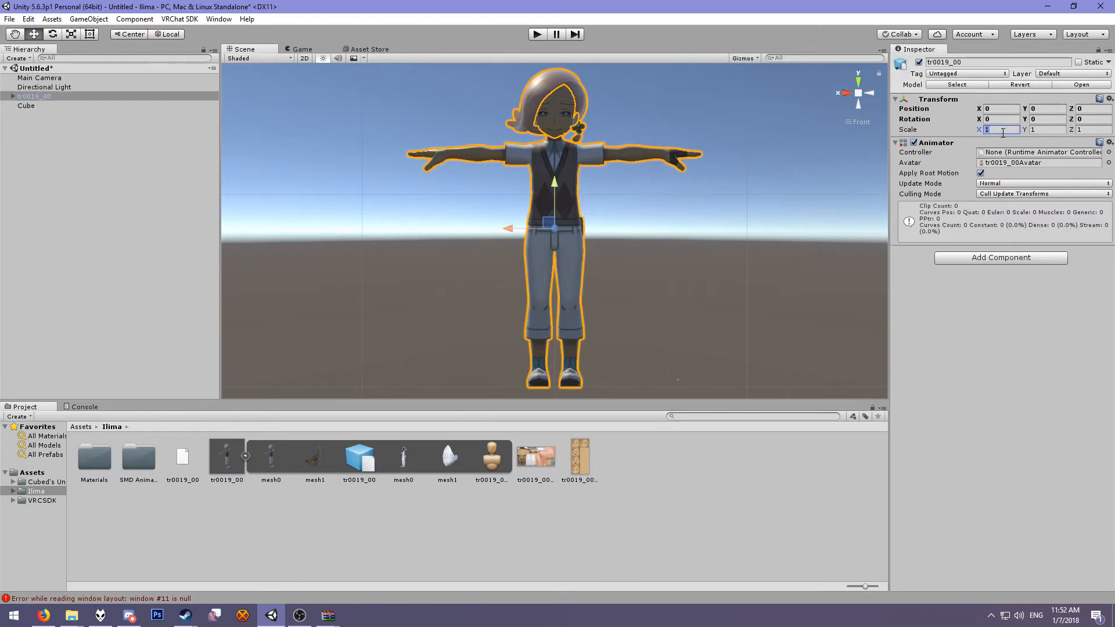
text(0.4)
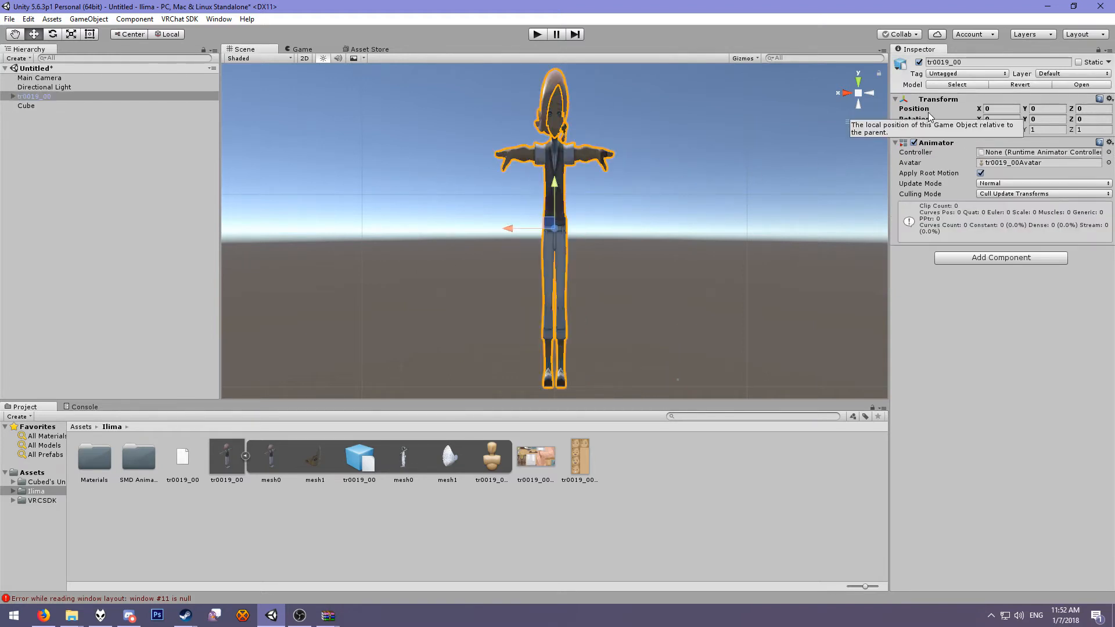
key(BackSpace)
key(BackSpace)
key(BackSpace)
text(.04)
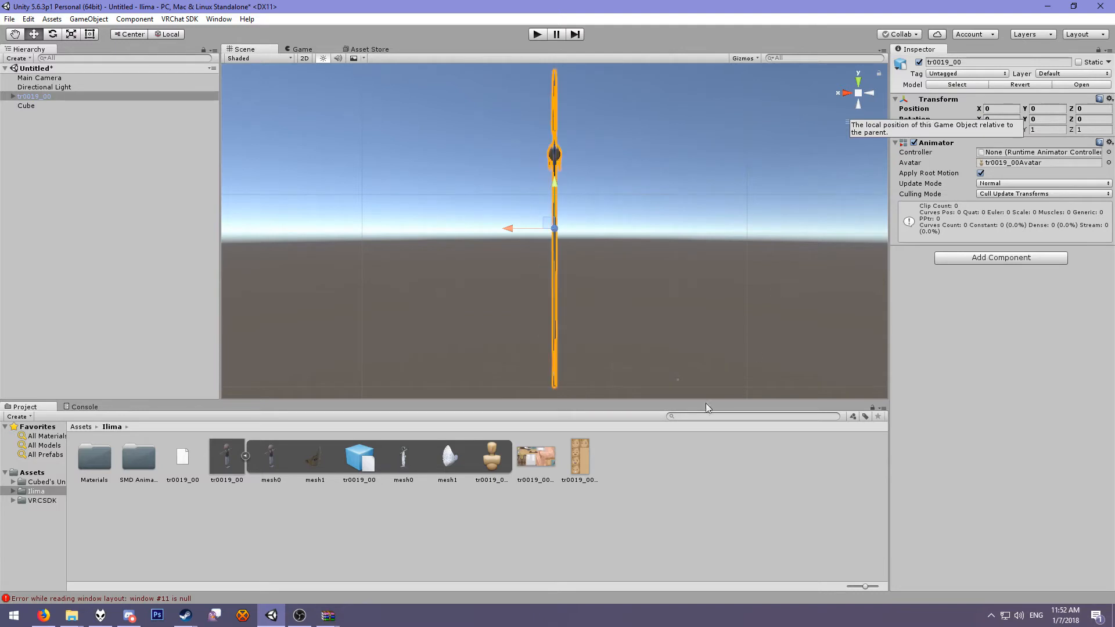
key(BackSpace)
text(2)
key(Return)
key(Tab)
text(.02)
key(Tab)
text(.02)
click(676, 388)
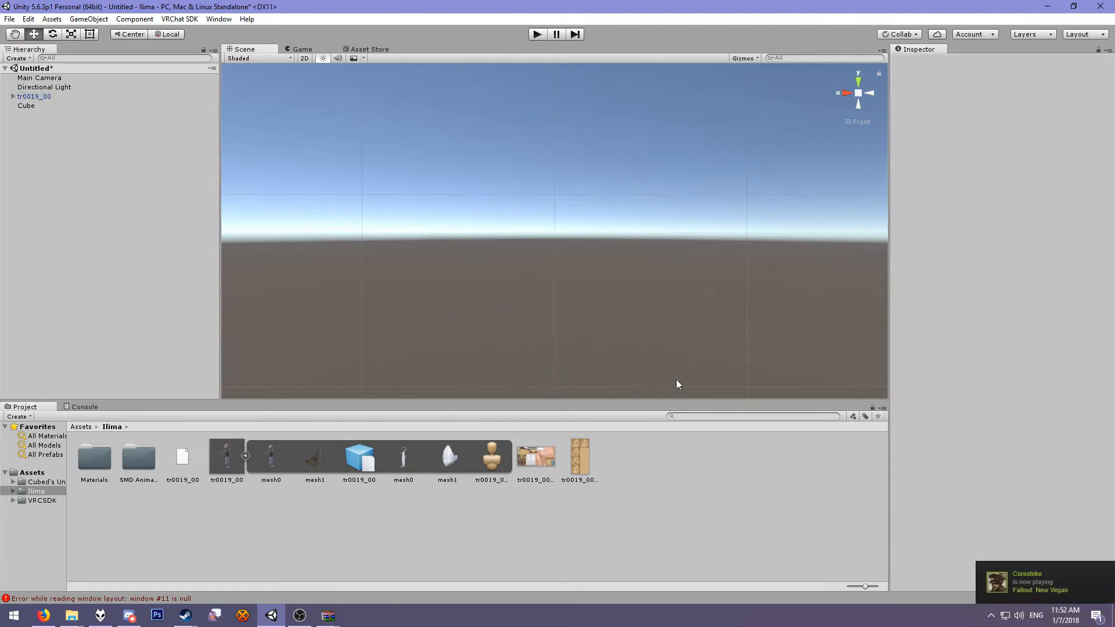
Move the cube right next to the shrunken model at foot level, at about X -1.51, Y 0.53
click(677, 380)
drag(627, 381, 514, 383)
click(617, 348)
scroll(566, 318, down, 5)
scroll(555, 333, up, 2)
middle_drag(538, 372, 554, 197)
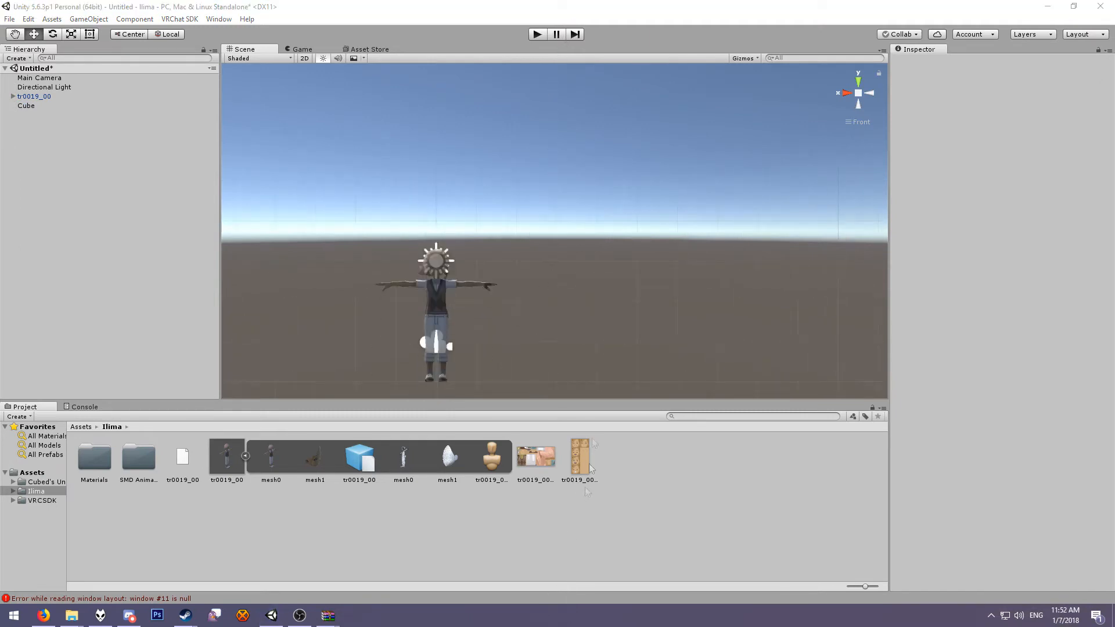
middle_drag(563, 363, 569, 232)
click(620, 339)
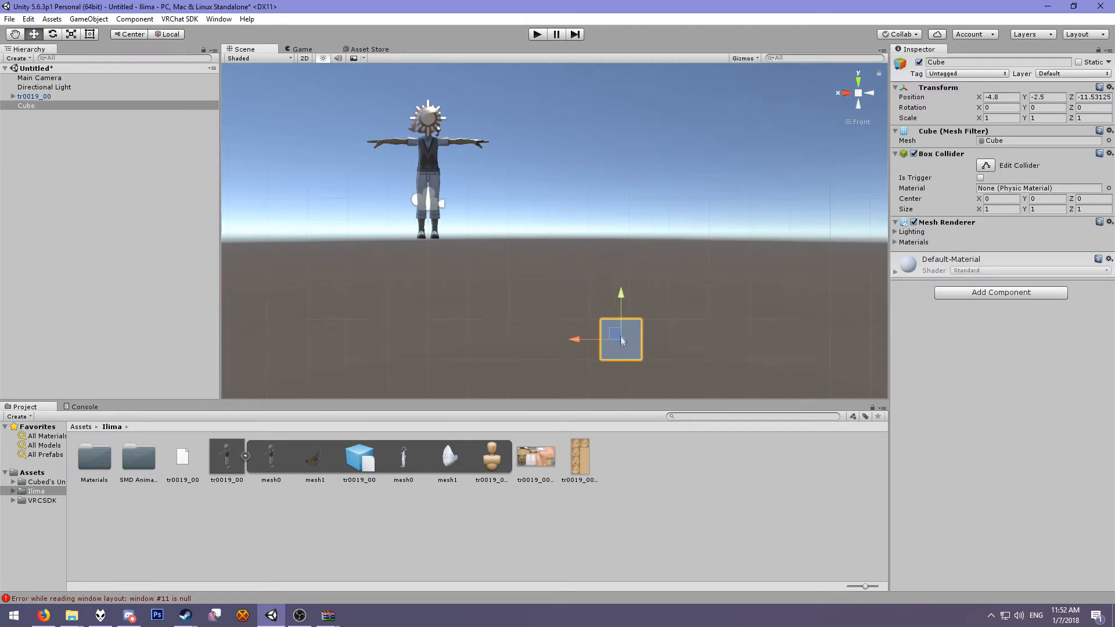
drag(613, 335, 480, 212)
click(586, 207)
middle_drag(517, 174, 588, 239)
Reduce the tr0019_00 model's scale to 0.013 on all three axes and compare it with the cube
click(509, 224)
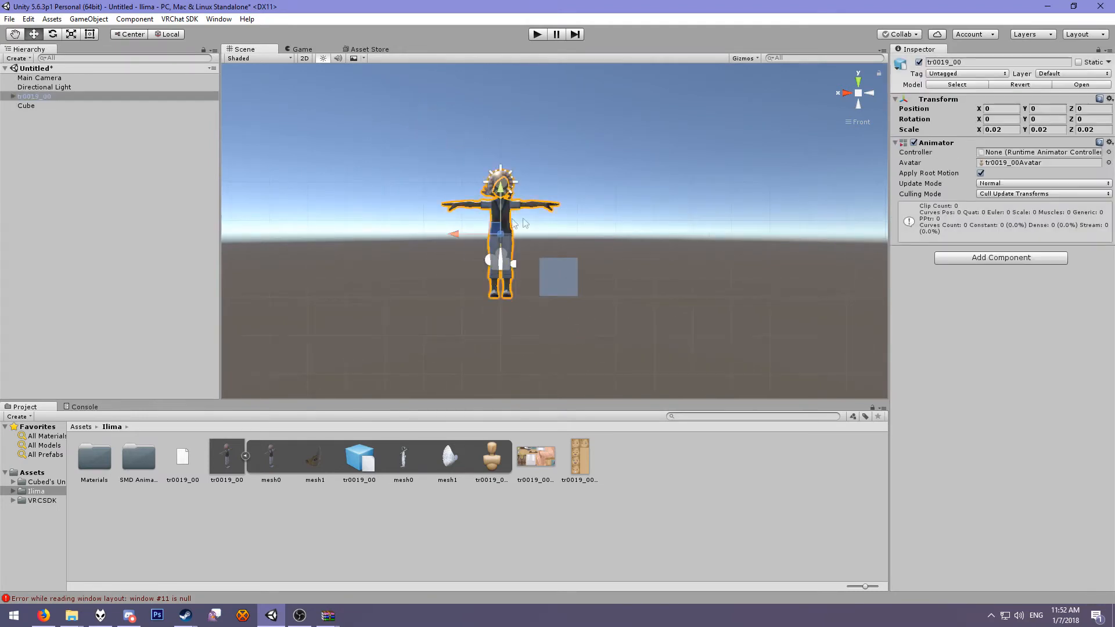
click(1007, 129)
click(1001, 131)
key(BackSpace)
text(13)
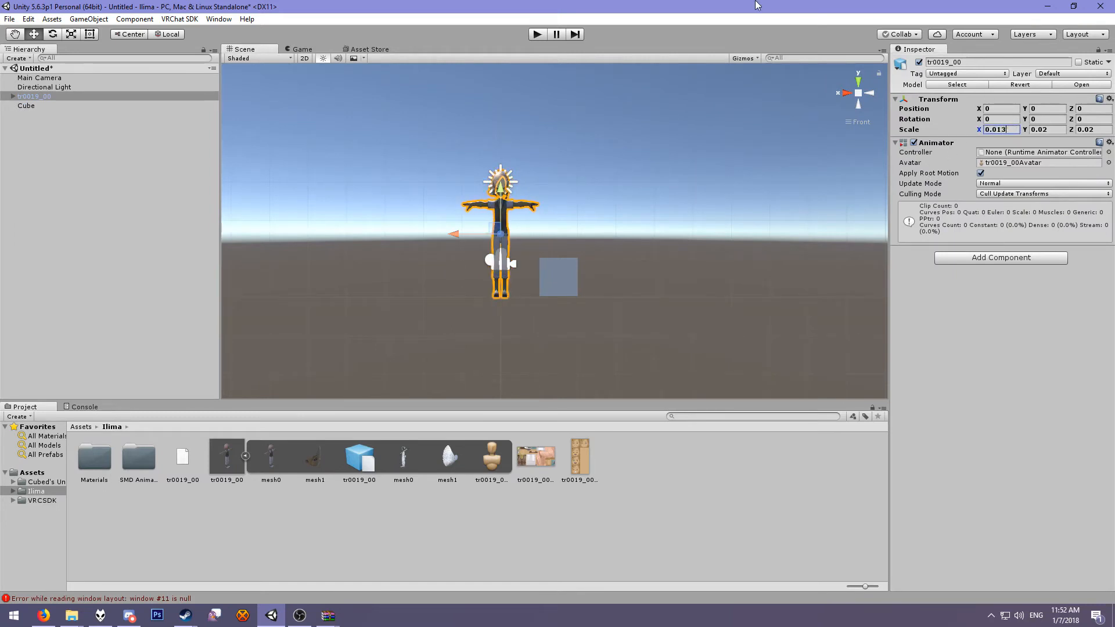
key(ctrl+s)
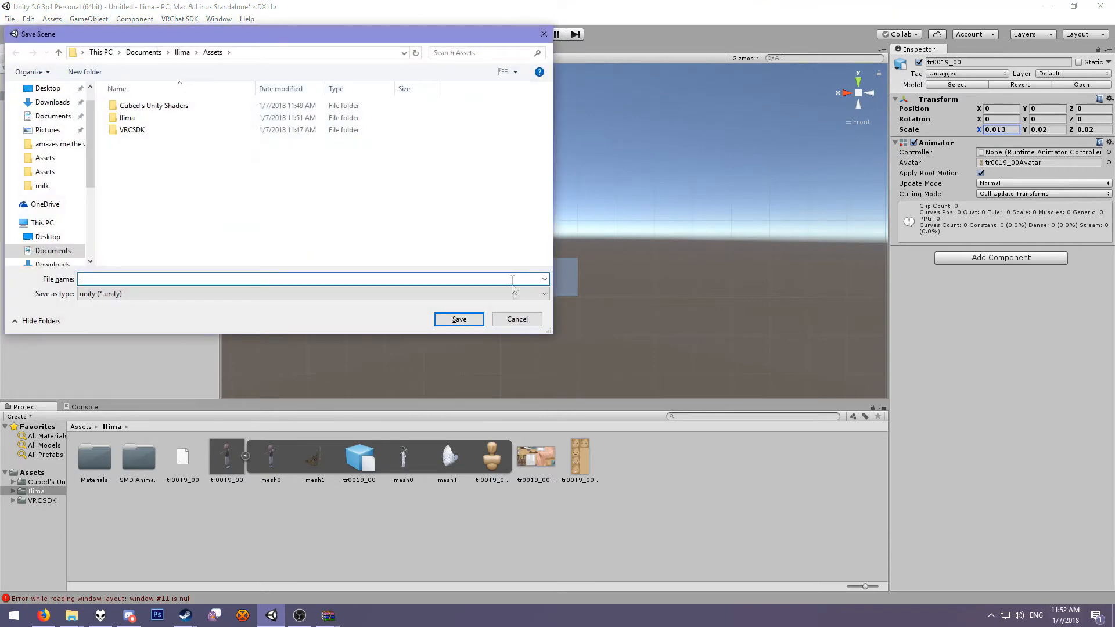
click(516, 319)
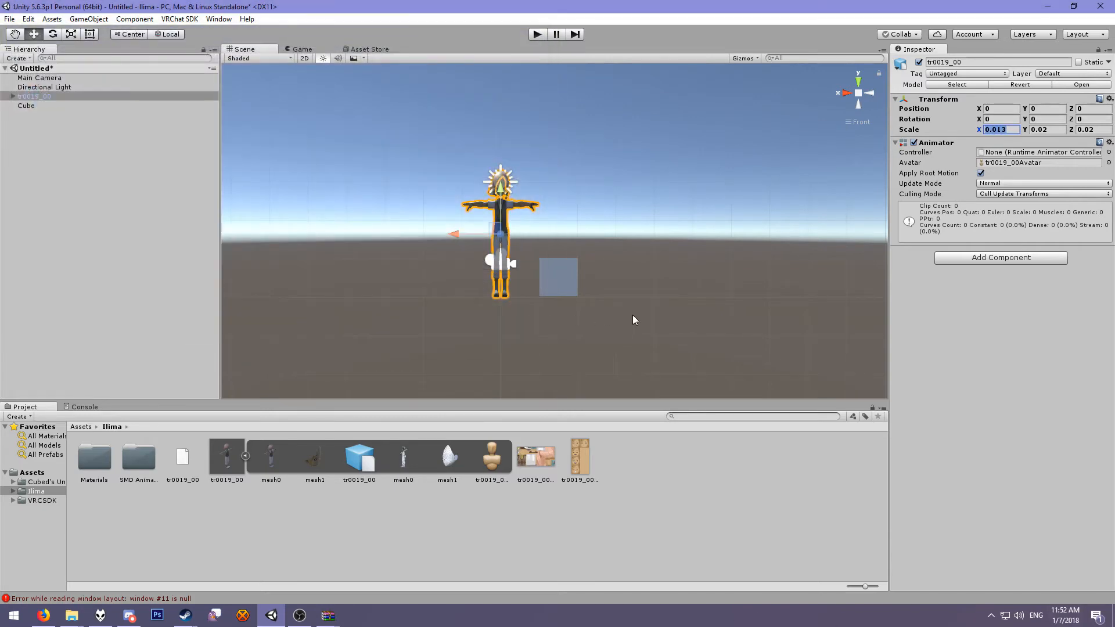
click(1049, 129)
key(Tab)
click(1017, 129)
key(Tab)
text(0.013)
key(Tab)
text(0.013)
scroll(572, 256, up, 5)
scroll(564, 252, down, 4)
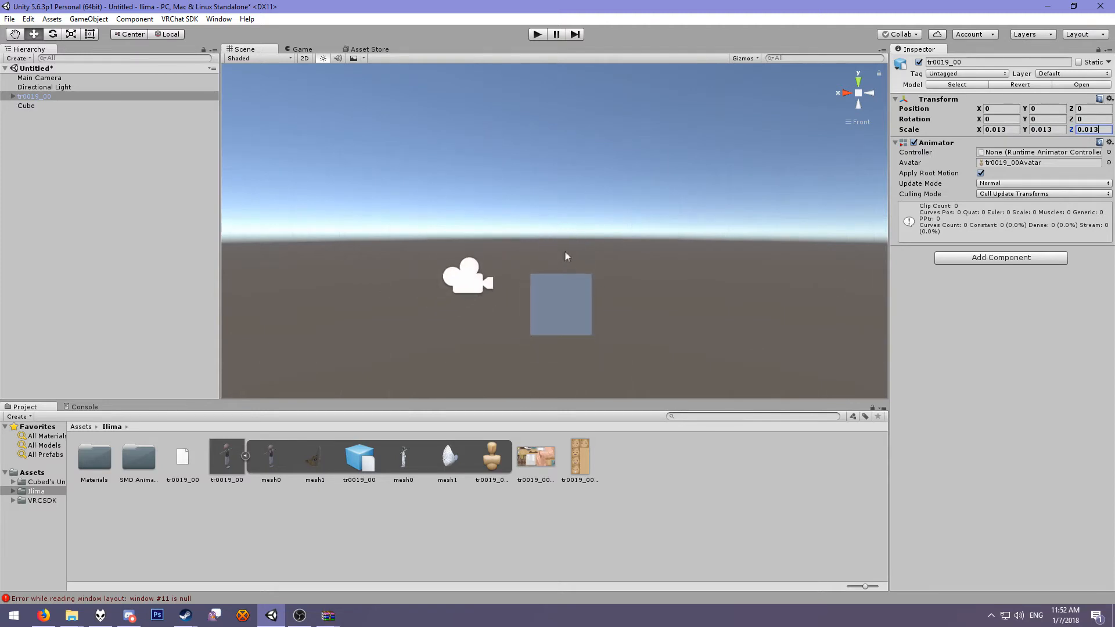
middle_drag(567, 278, 603, 253)
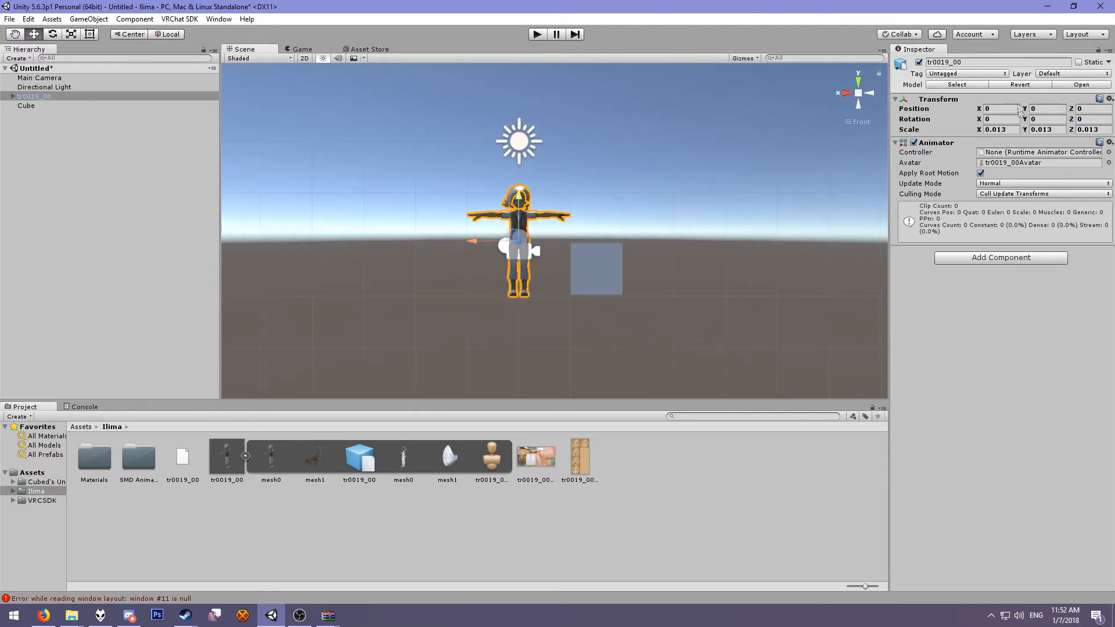
Set the tr0019_00 model's scale to 0.01 on the X, Y and Z axes
click(1014, 130)
text(0.01)
key(Tab)
text(0.01)
key(Tab)
text(0.01)
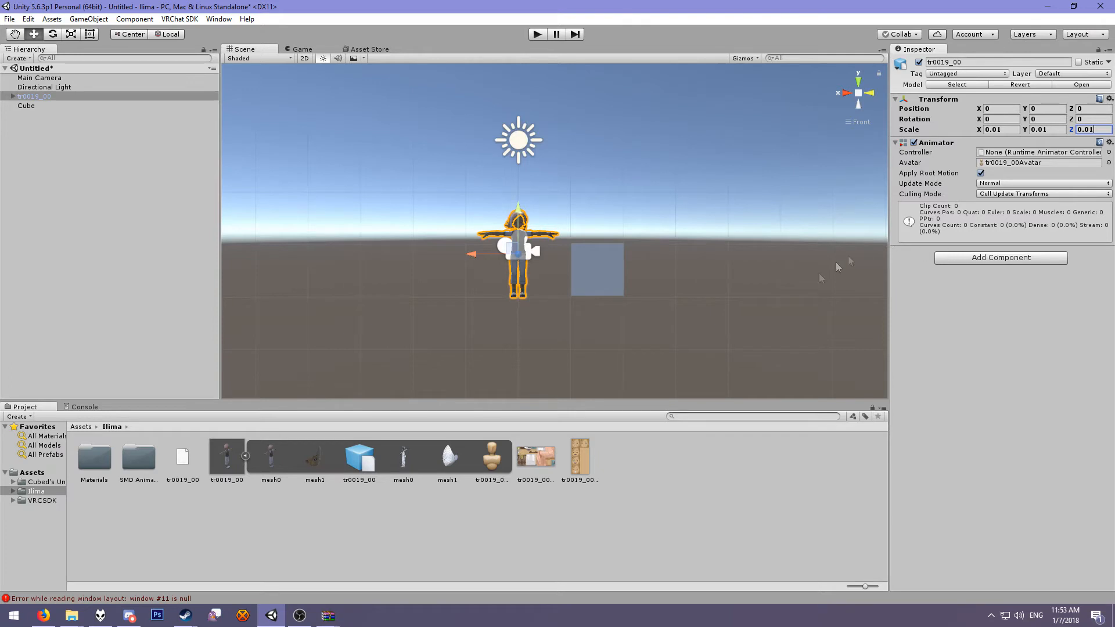
Delete the reference cube from the scene
click(644, 283)
click(578, 268)
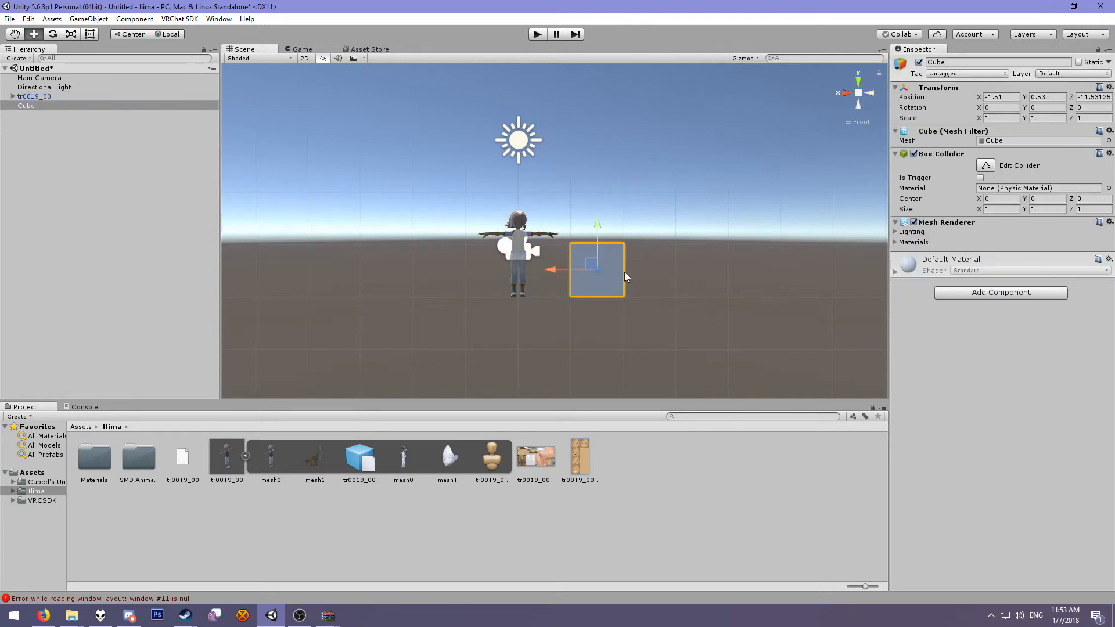
key(Delete)
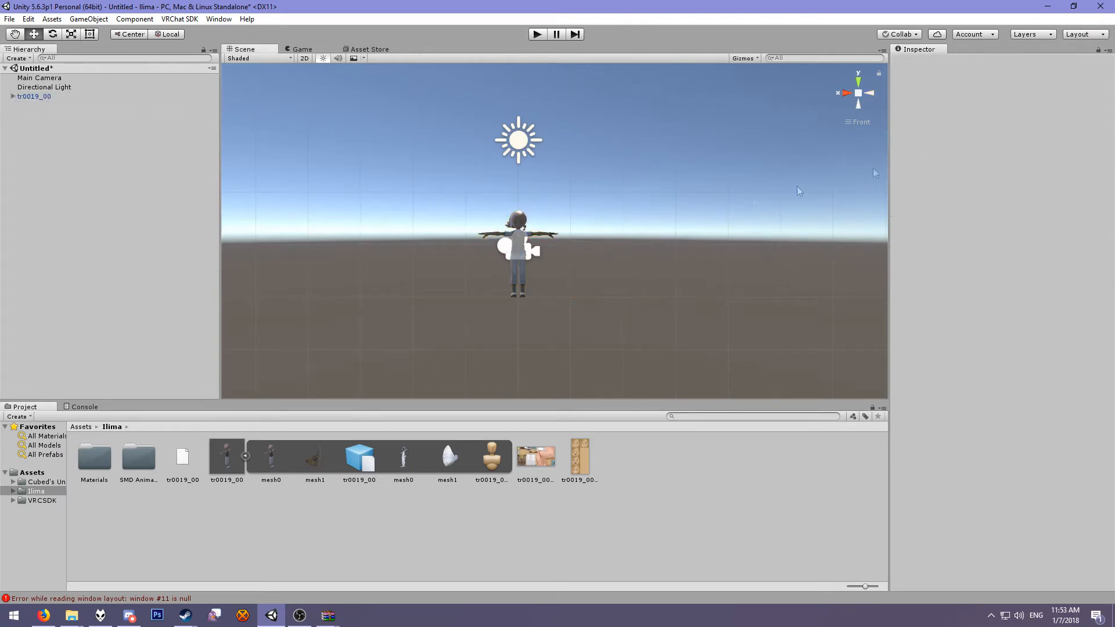
Return the scene to perspective view and examine the selected character up close from the front
click(845, 122)
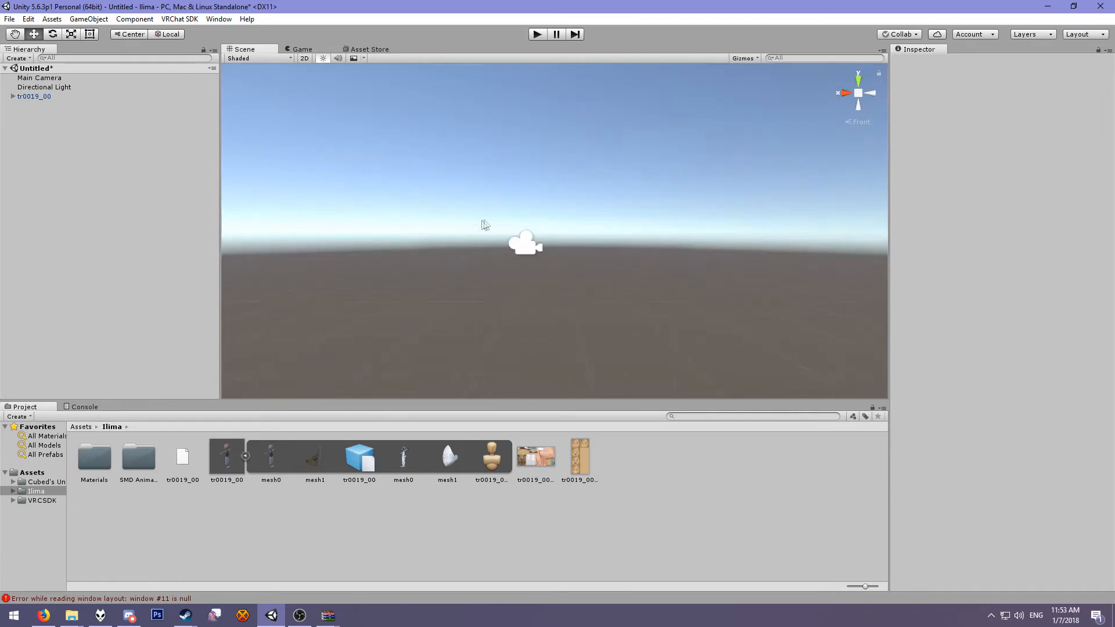
scroll(598, 169, up, 1)
mouse_move(601, 168)
middle_down()
mouse_move(657, 180)
mouse_move(620, 174)
middle_up()
scroll(622, 177, down, 4)
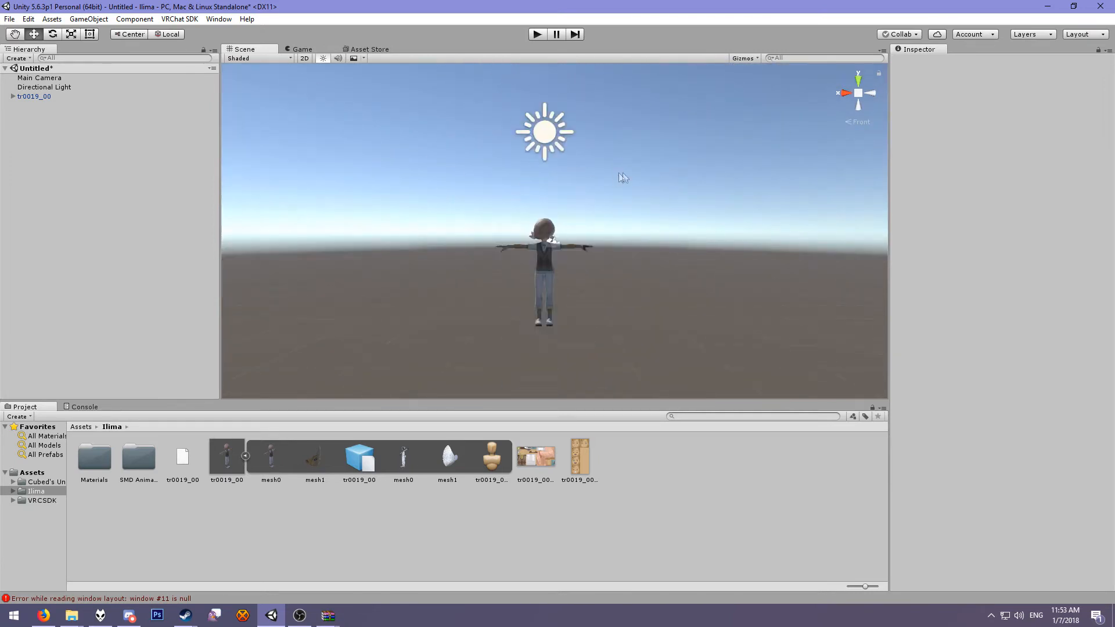
right_drag(636, 178, 656, 213)
mouse_move(642, 208)
middle_down()
mouse_move(627, 268)
mouse_move(647, 221)
middle_up()
scroll(666, 205, up, 4)
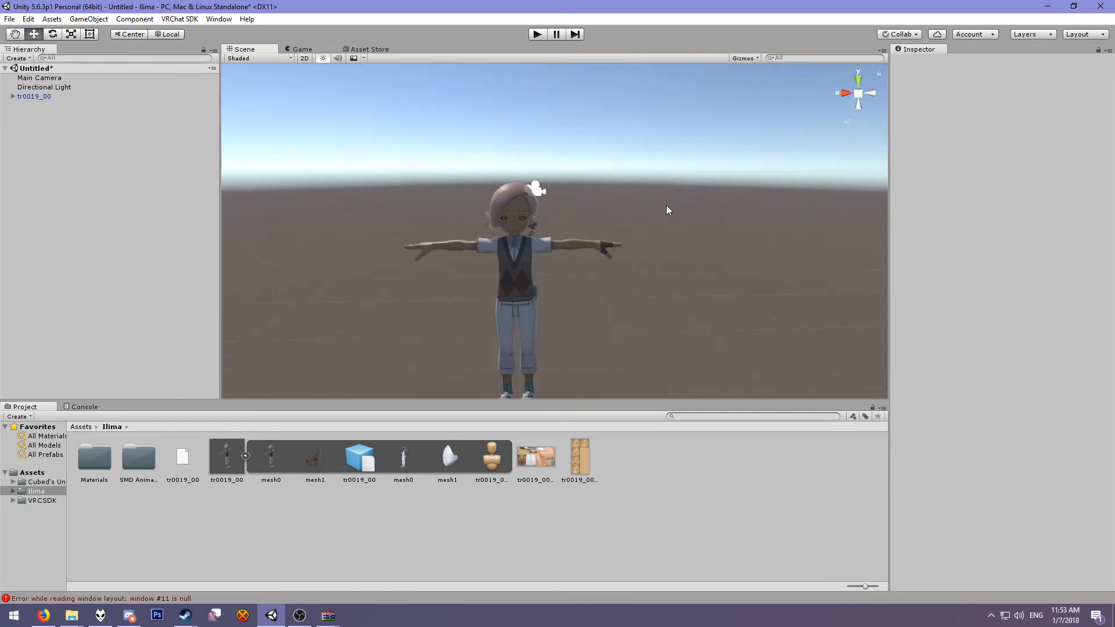
click(520, 295)
middle_drag(586, 287, 623, 281)
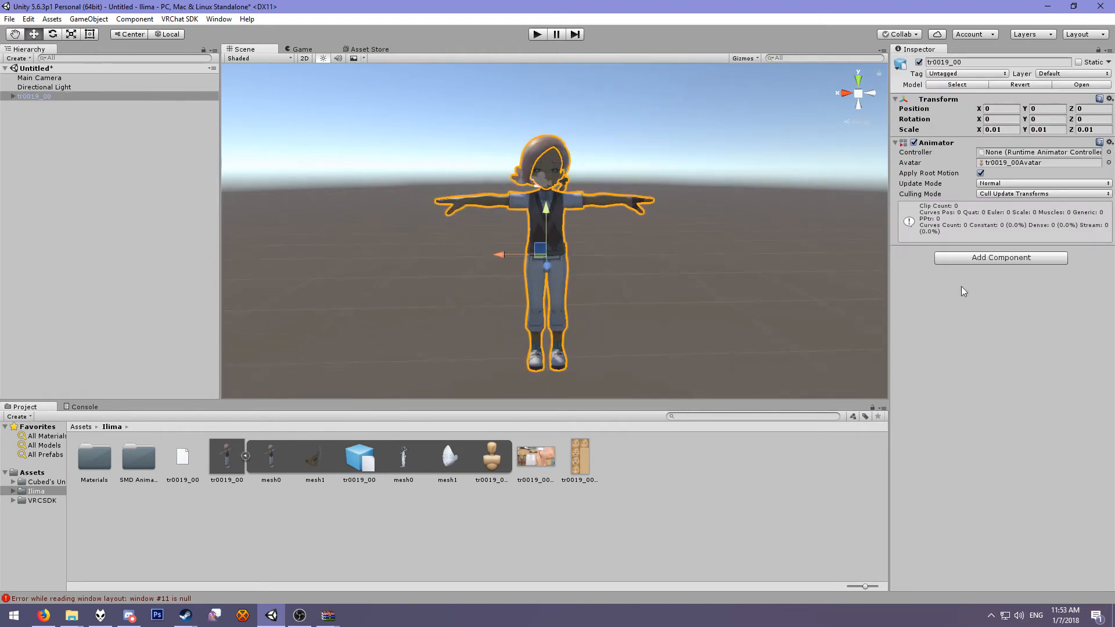
click(981, 258)
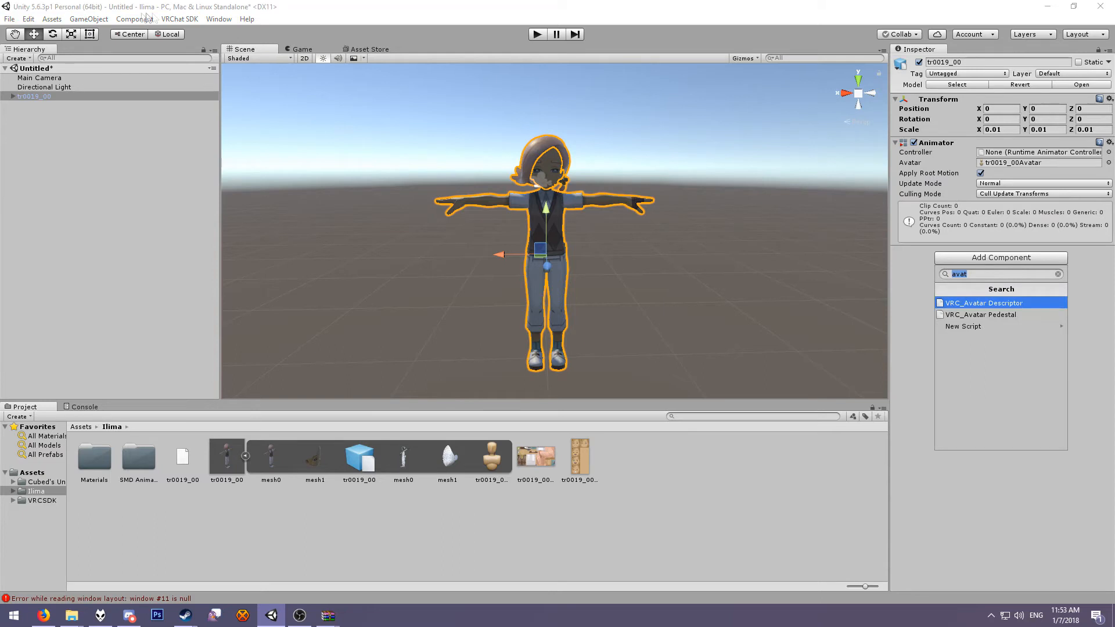
click(179, 19)
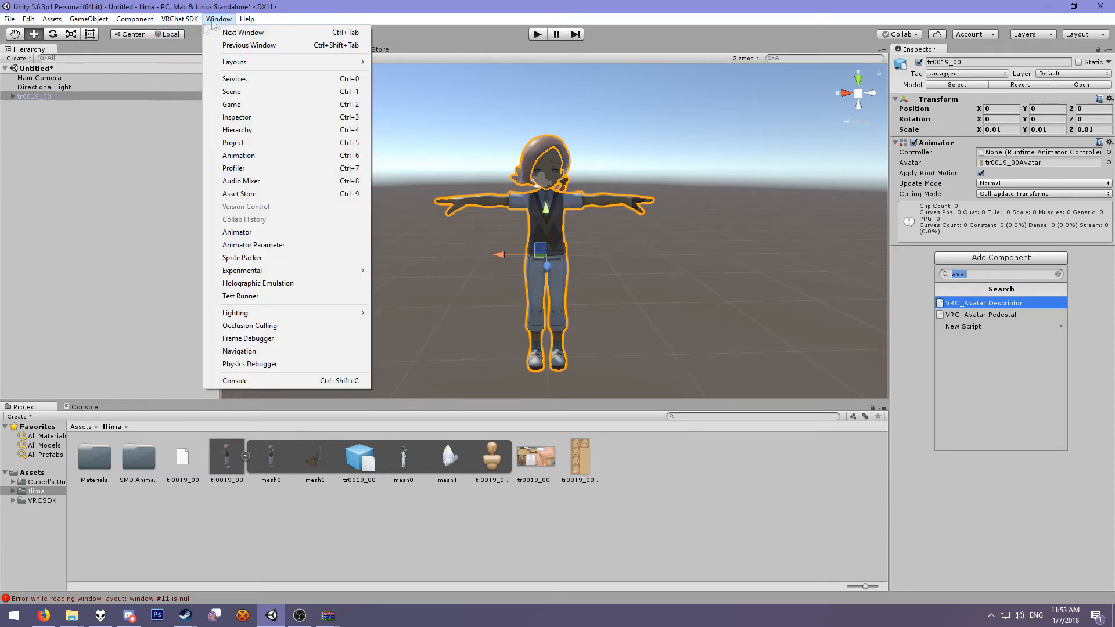
mouse_move(218, 19)
click(276, 4)
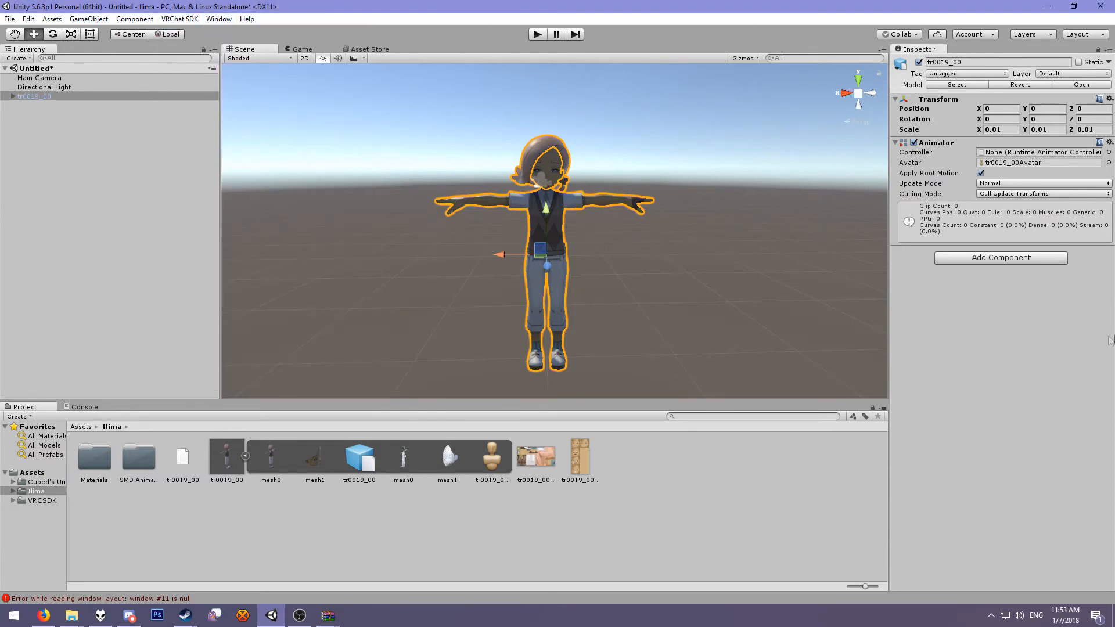
Add a VRC_Avatar Descriptor component to the tr0019_00 model and set its default animation set to Female
click(979, 266)
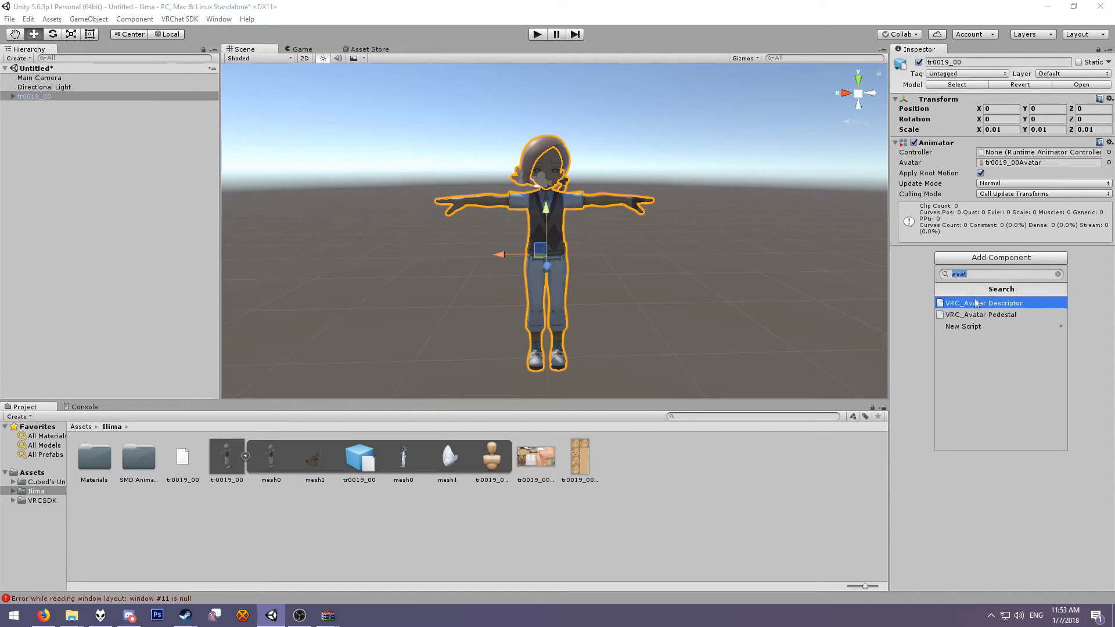
click(1009, 301)
click(1019, 271)
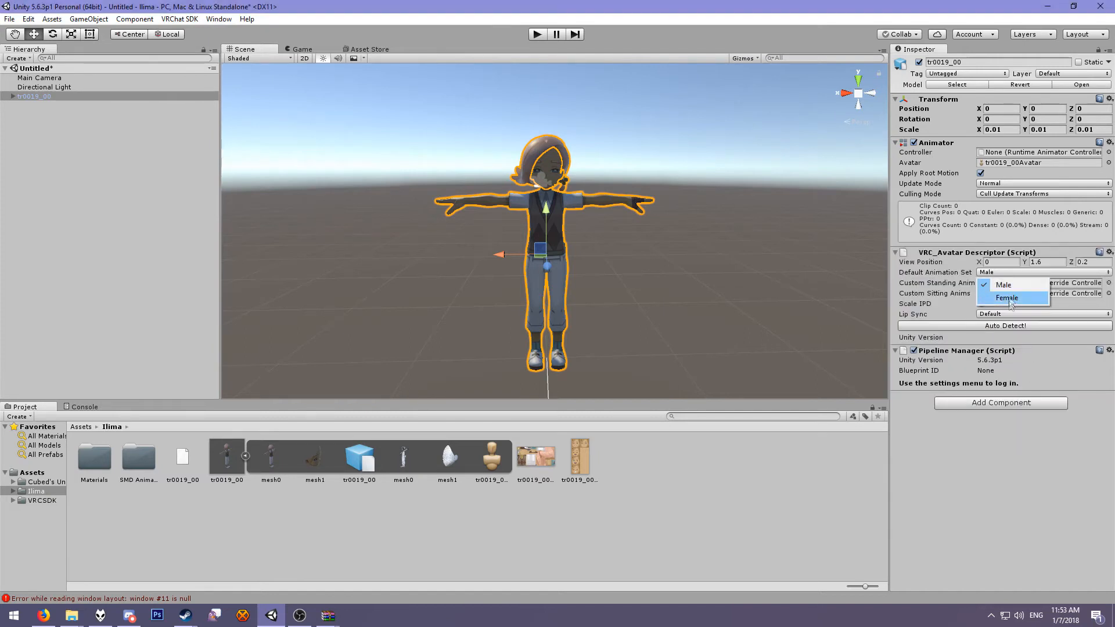
click(1005, 298)
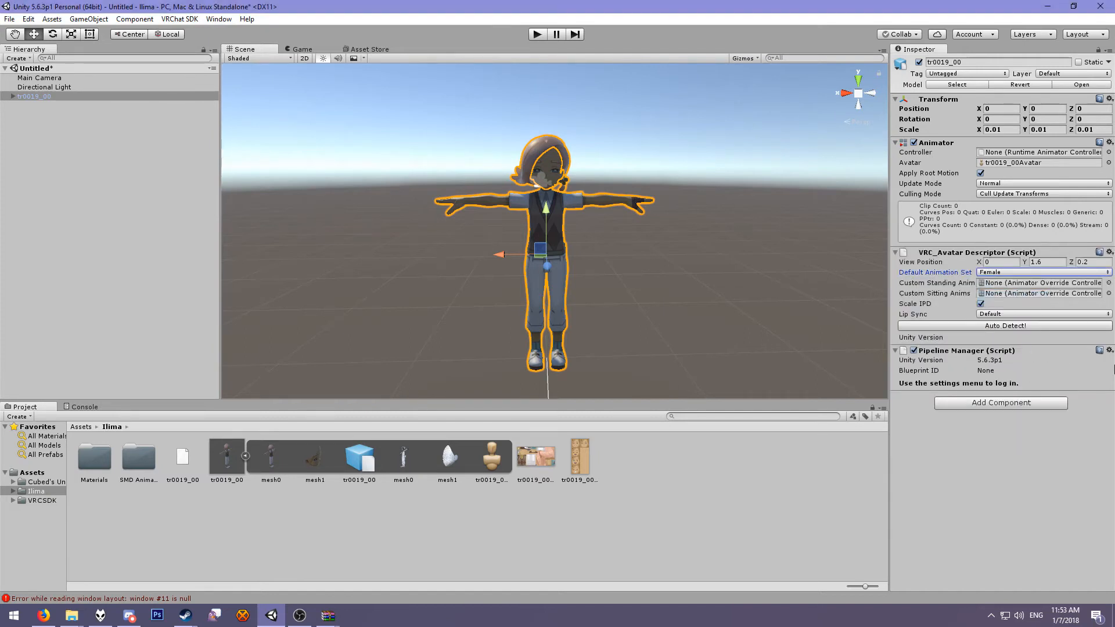
Review the avatar descriptor's lip sync options and examine the character's face and body from the front
click(999, 314)
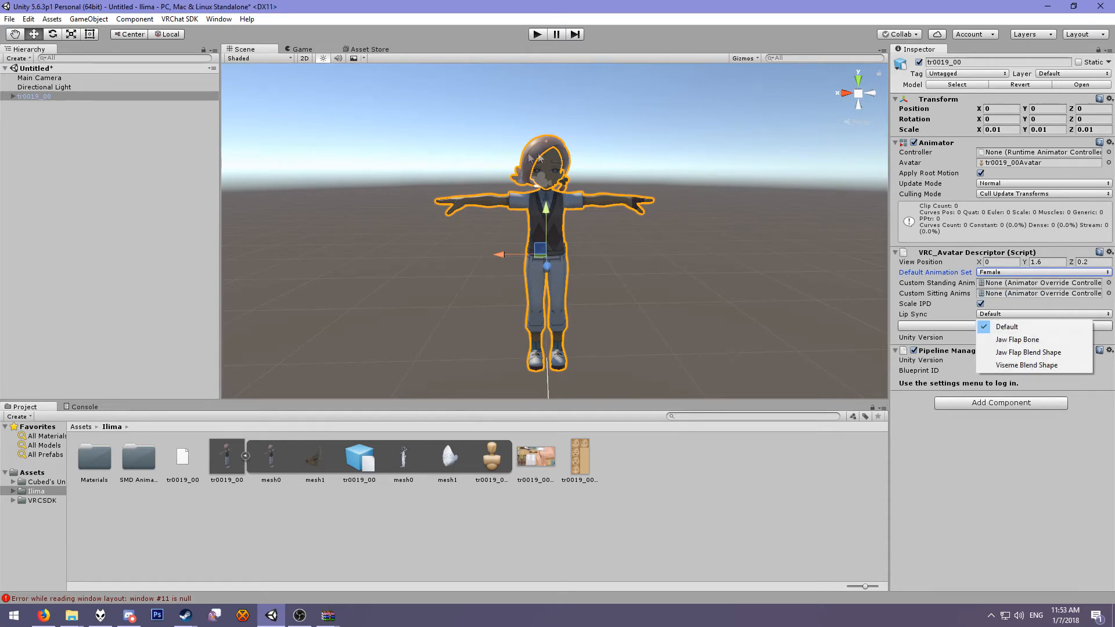
click(584, 179)
scroll(546, 183, up, 5)
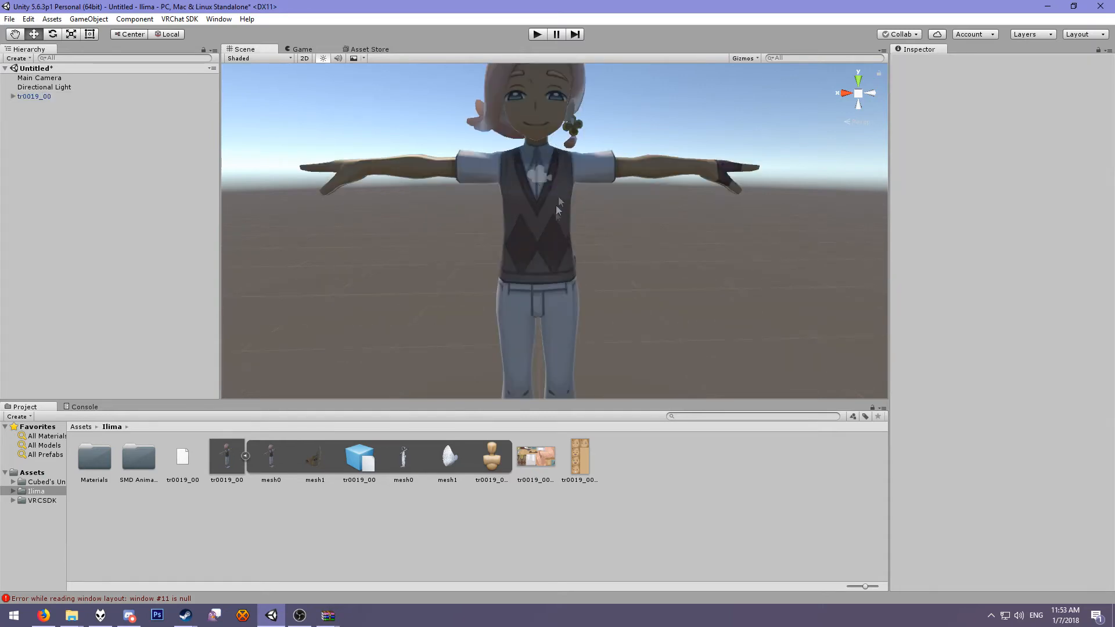
click(1004, 314)
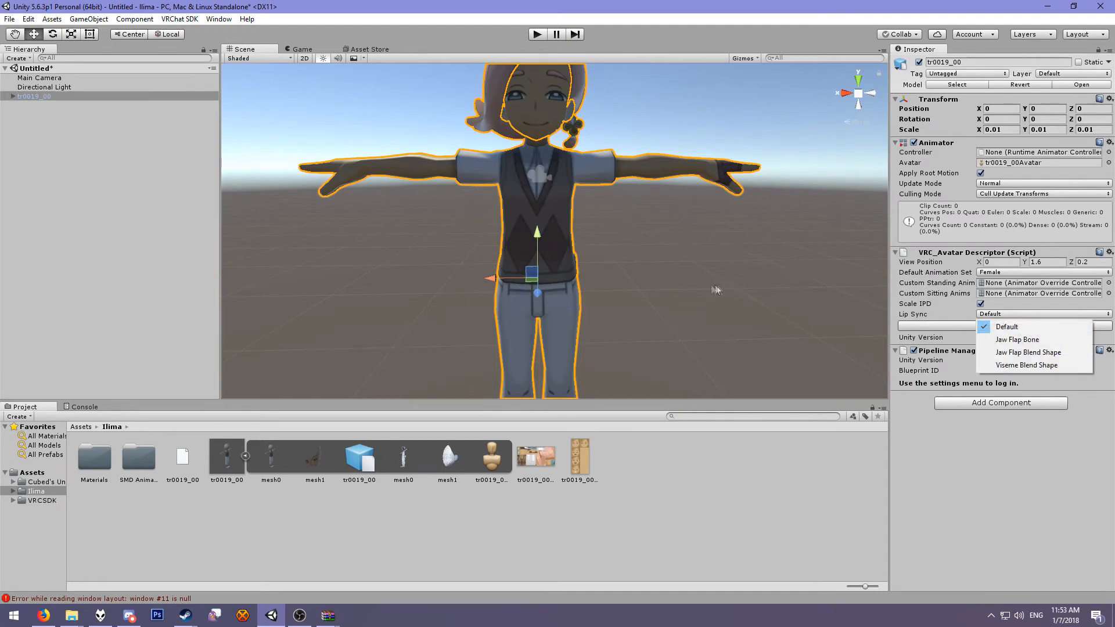
click(677, 270)
scroll(677, 269, down, 5)
scroll(677, 269, up, 5)
scroll(661, 256, down, 4)
middle_drag(661, 253, 644, 270)
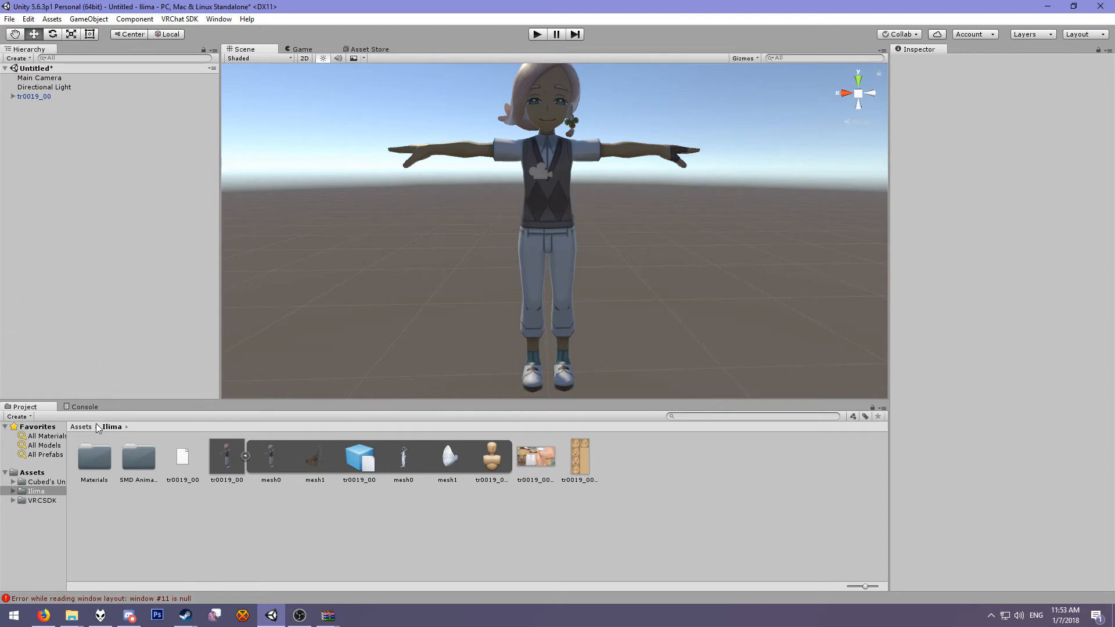
Open the VRChat SDK control panel and dock it beside the Console
click(179, 19)
click(237, 85)
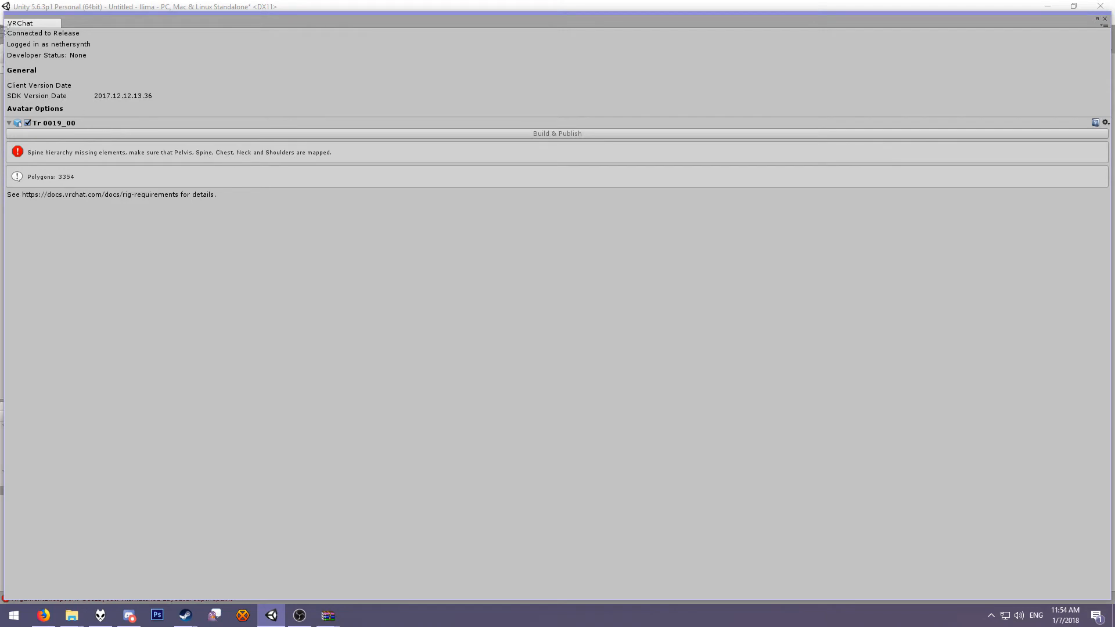
drag(25, 30, 234, 450)
drag(34, 375, 149, 442)
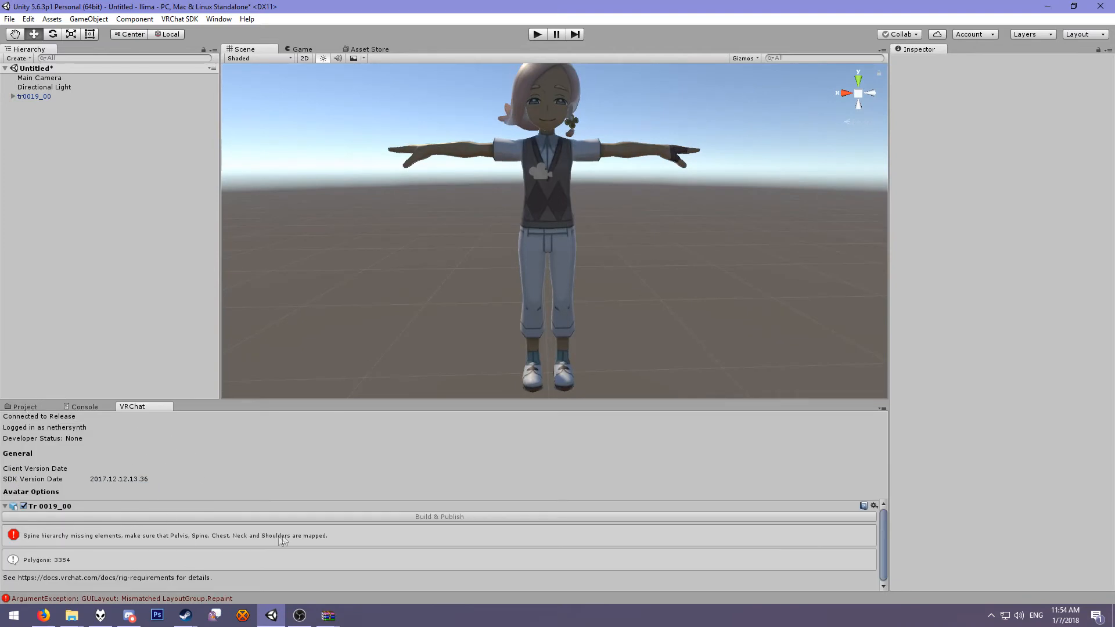
Open the humanoid avatar configuration of the tr0019_00 model asset, saving the scene as "your mom"
click(38, 409)
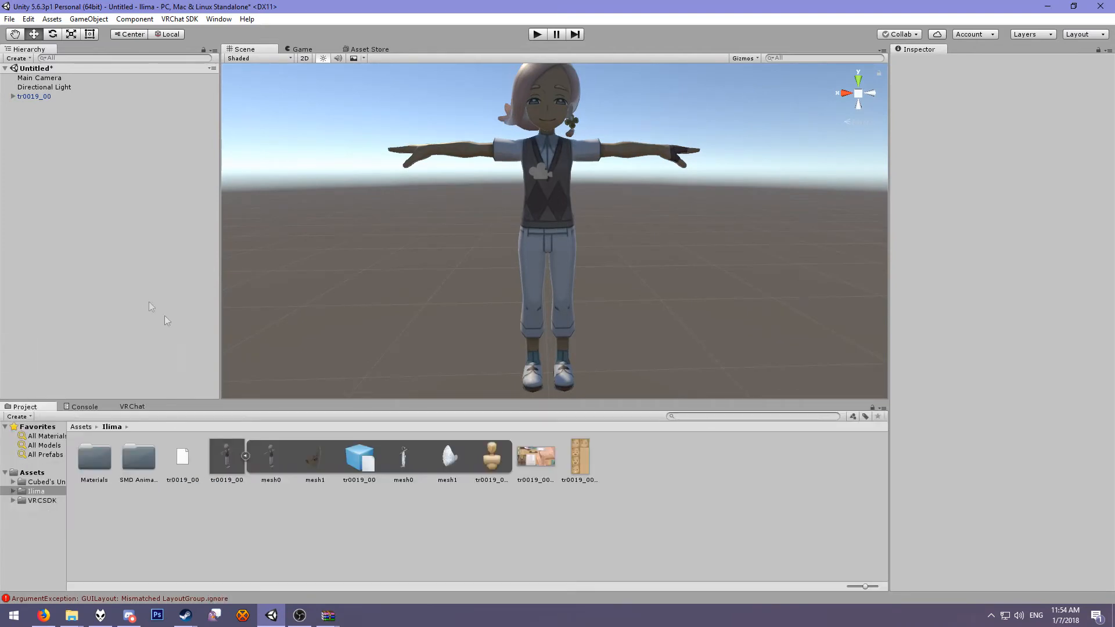
right_click(230, 457)
click(226, 479)
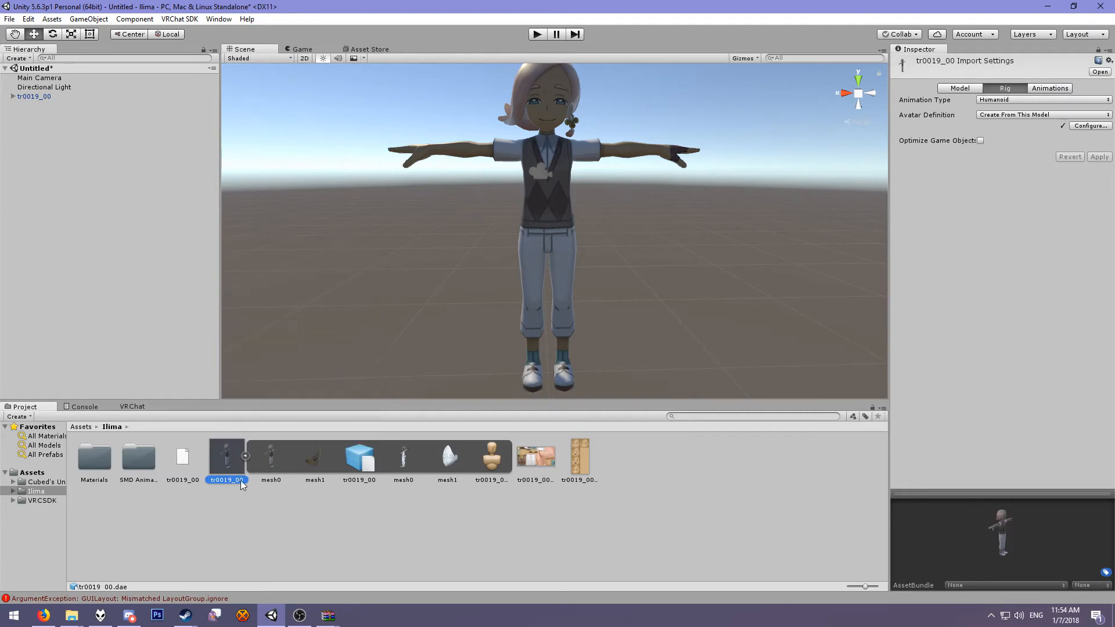
click(1086, 126)
click(542, 331)
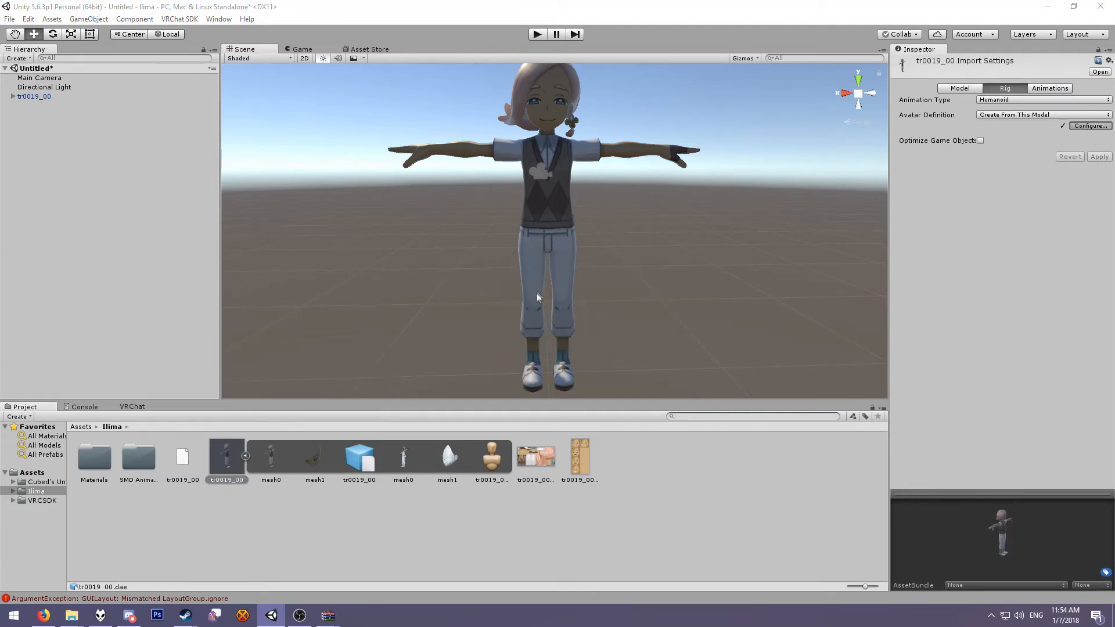
text(your mo)
key(Return)
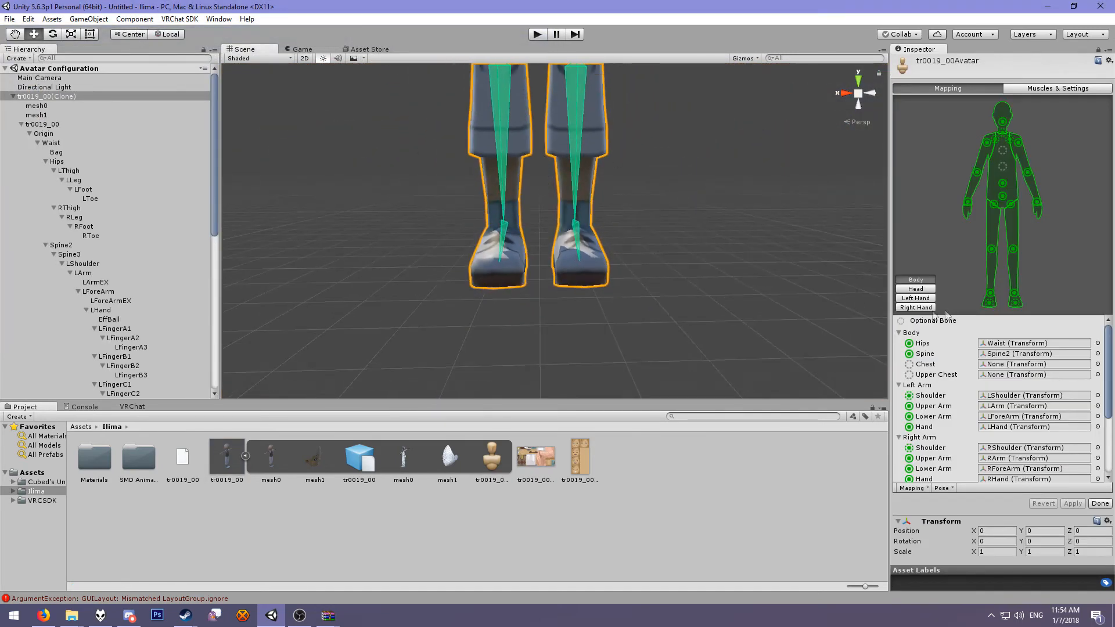
Examine the rig's hip, waist and spine bones and check which ones are mapped to the humanoid Hips and Spine
scroll(677, 158, down, 5)
right_drag(677, 158, 688, 204)
scroll(687, 203, down, 10)
middle_drag(642, 128, 659, 246)
scroll(651, 237, up, 5)
mouse_move(612, 215)
middle_down()
mouse_move(610, 200)
mouse_move(609, 212)
middle_up()
scroll(597, 225, up, 8)
click(559, 232)
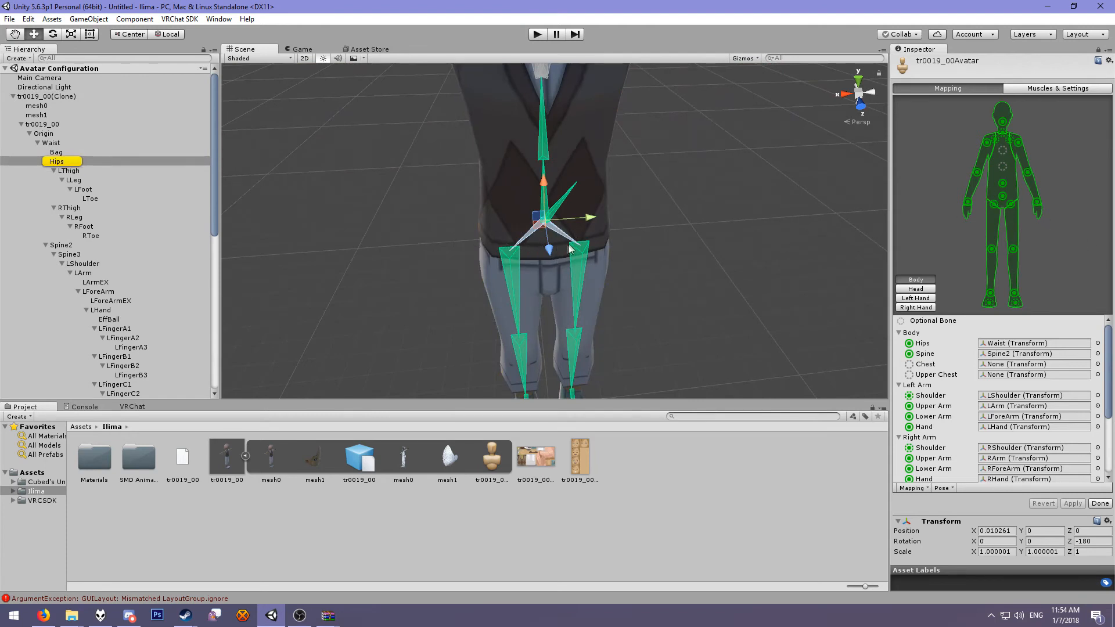
click(1002, 184)
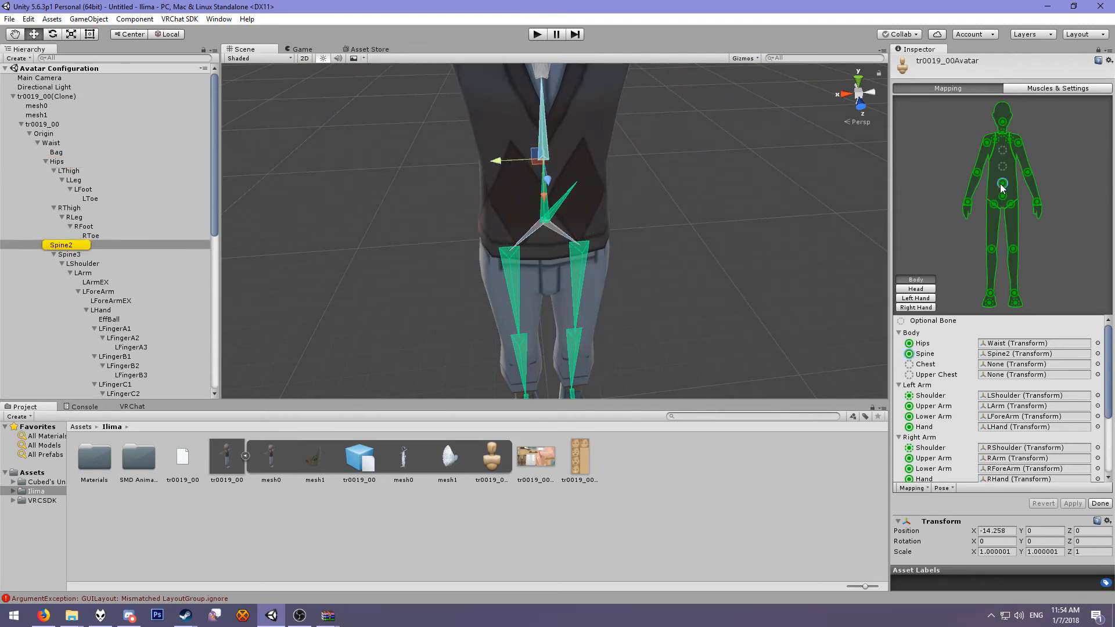
click(1003, 200)
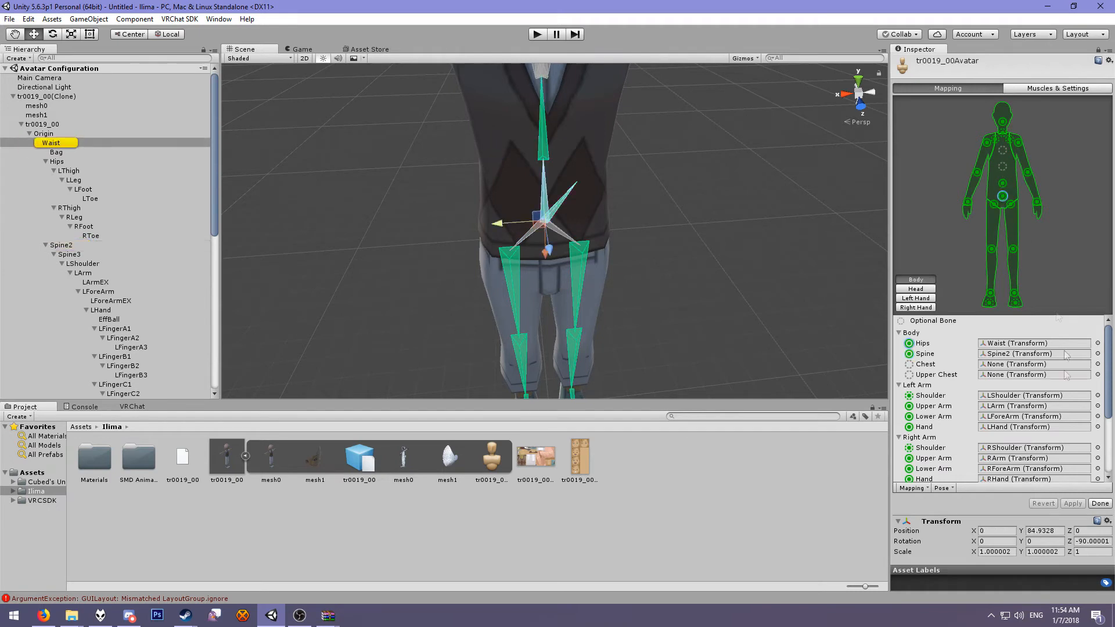
click(1097, 344)
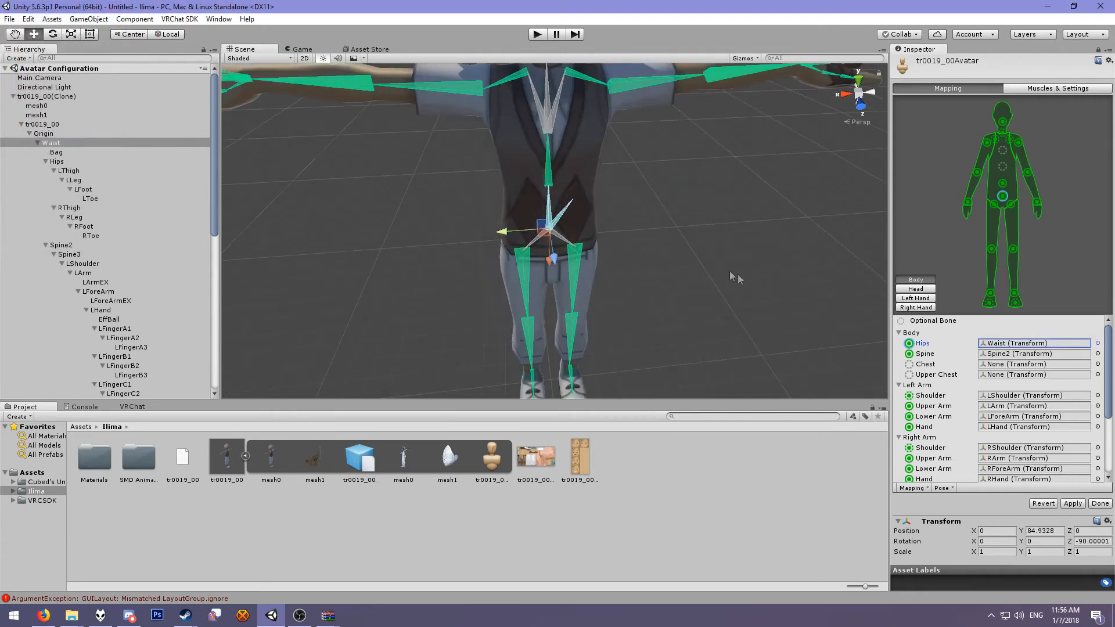
Map the Spine3 bone to the humanoid Chest, apply the mapping and finish the avatar configuration
scroll(741, 278, down, 3)
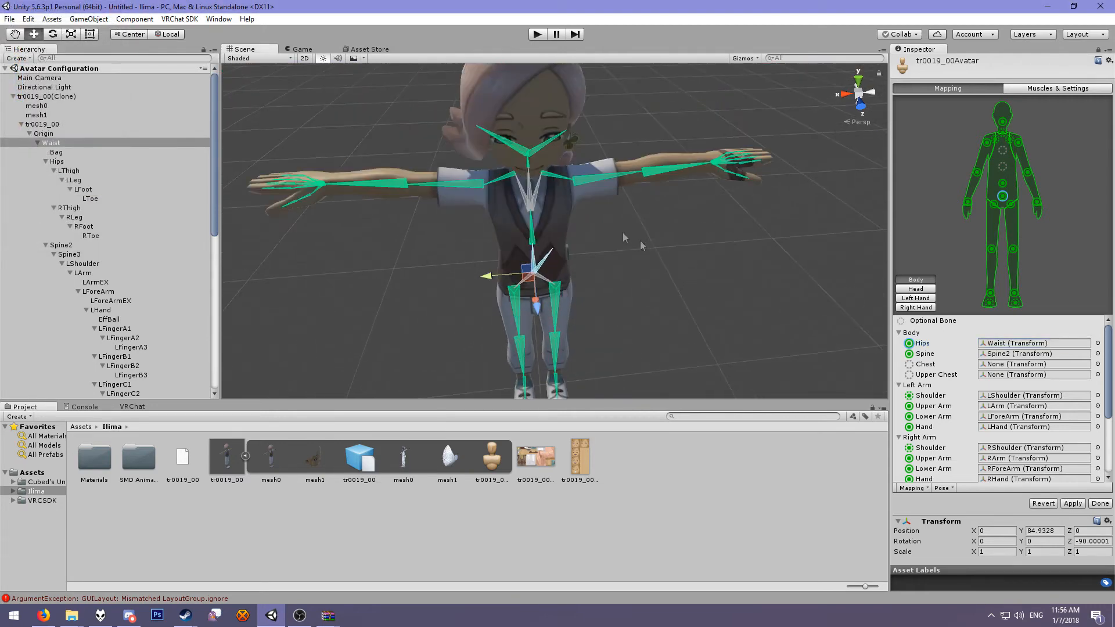
click(535, 199)
scroll(572, 213, up, 2)
scroll(572, 216, up, 5)
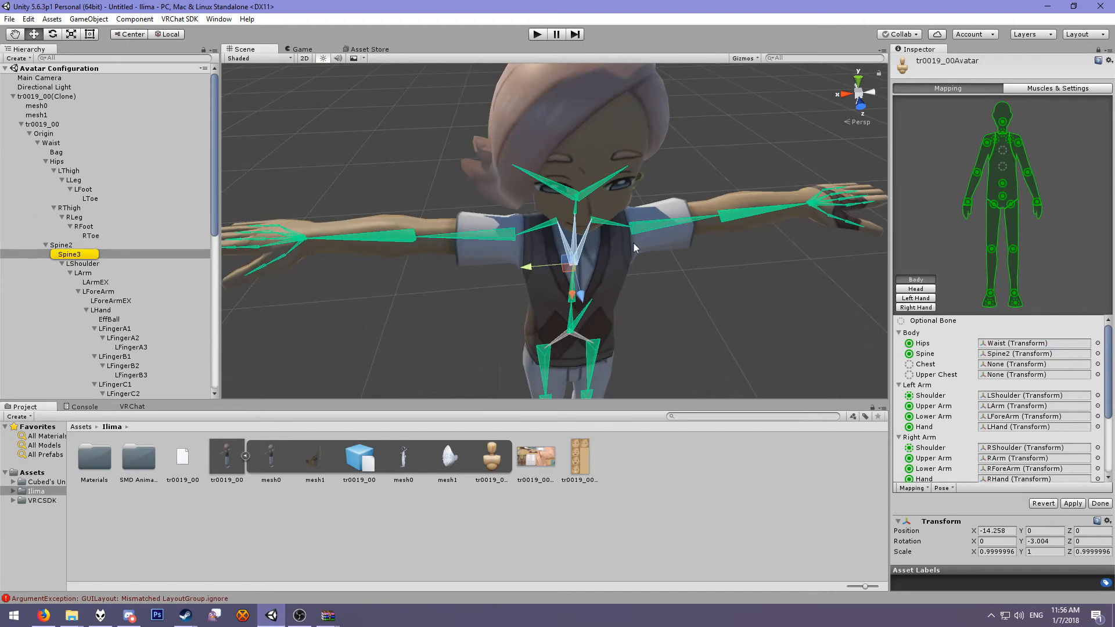
click(1097, 364)
scroll(67, 147, down, 6)
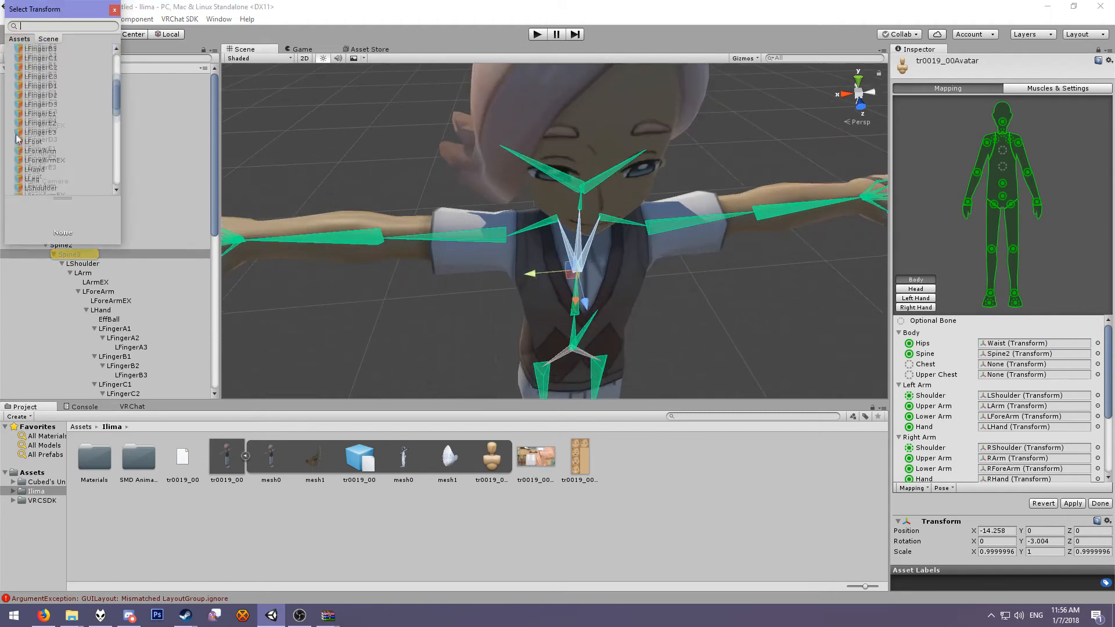
double_click(44, 127)
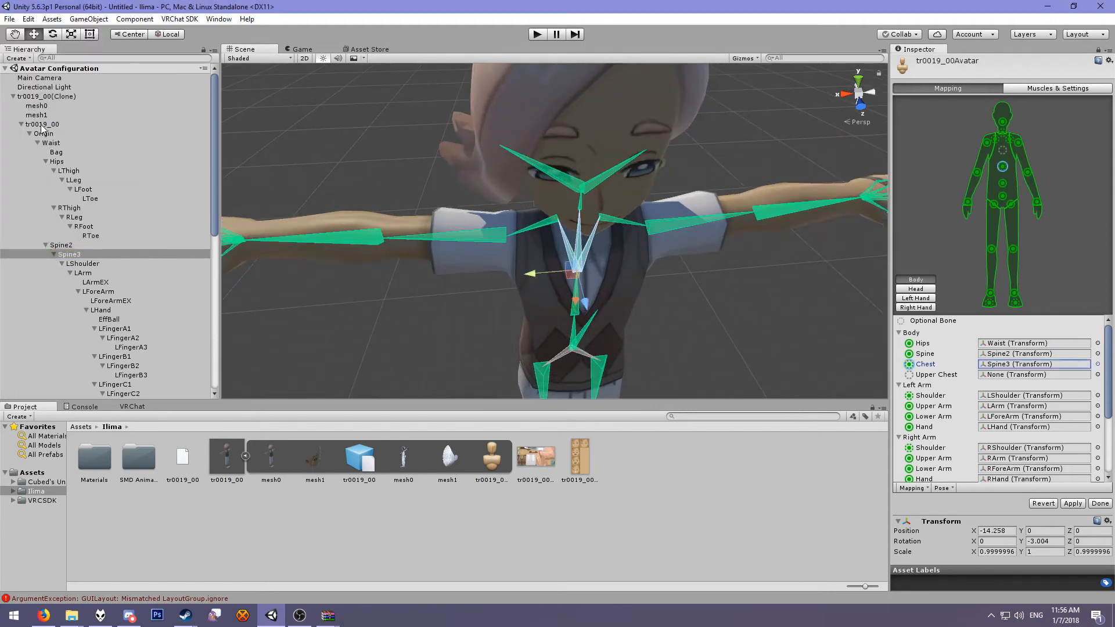
click(1072, 503)
click(1100, 504)
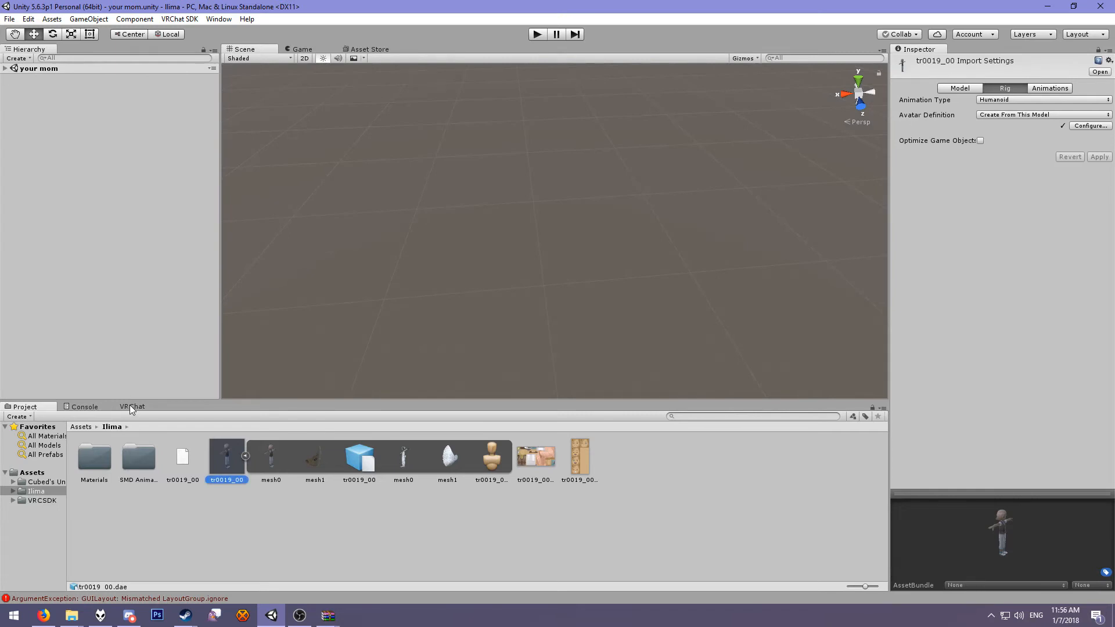
Recheck the avatar in the VRChat SDK, then move the Main Camera to about Z 1.085 and rotate it about 182° around Y towards the character
click(130, 406)
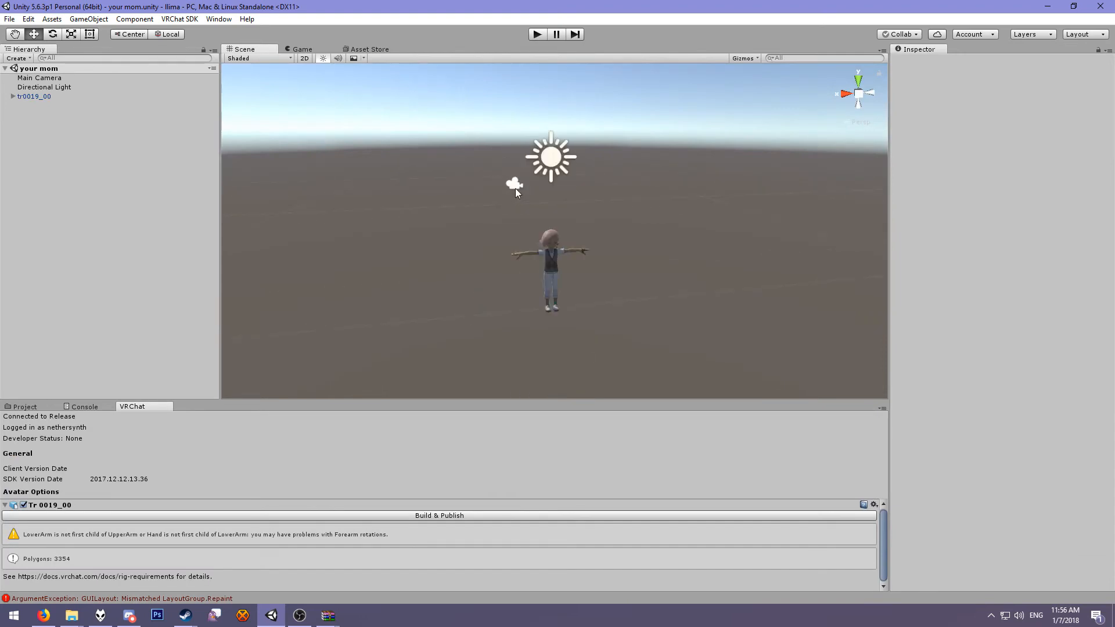
click(514, 186)
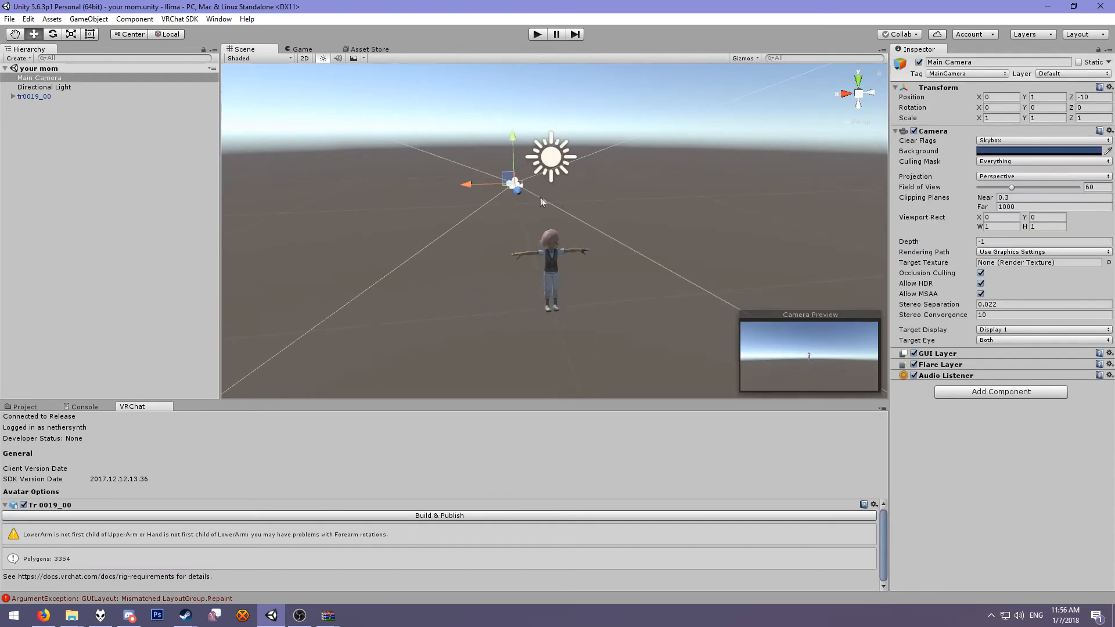
drag(516, 186, 535, 224)
key(e)
drag(591, 308, 326, 281)
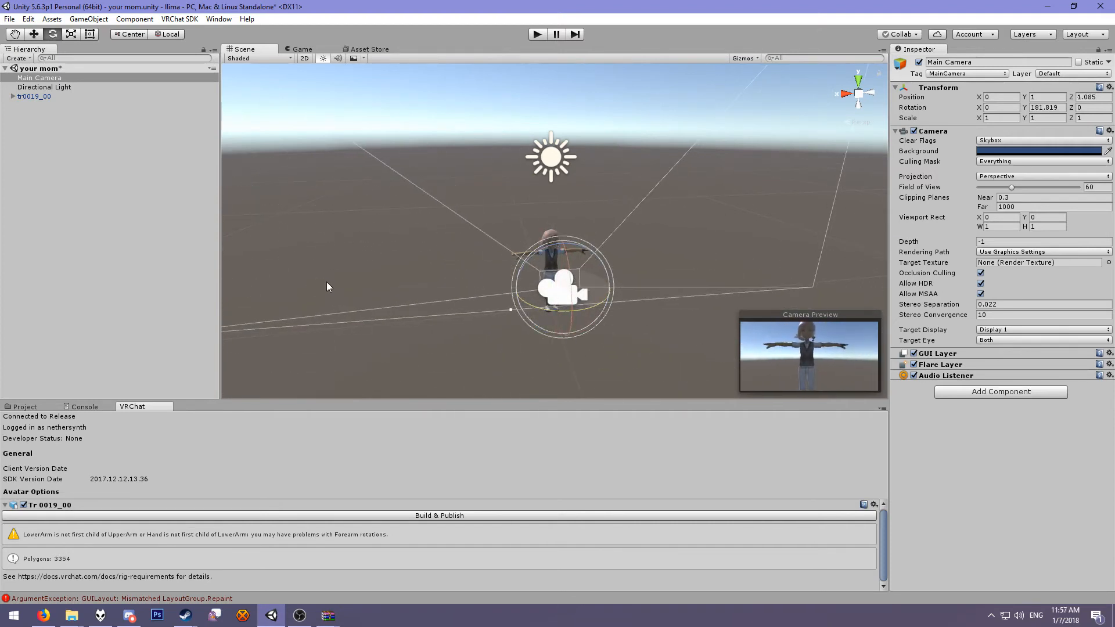
click(626, 149)
Set the shader of the tr0019_00_Body.tga material on mesh0 to CubedParadox/Flat Lit Toon
click(544, 251)
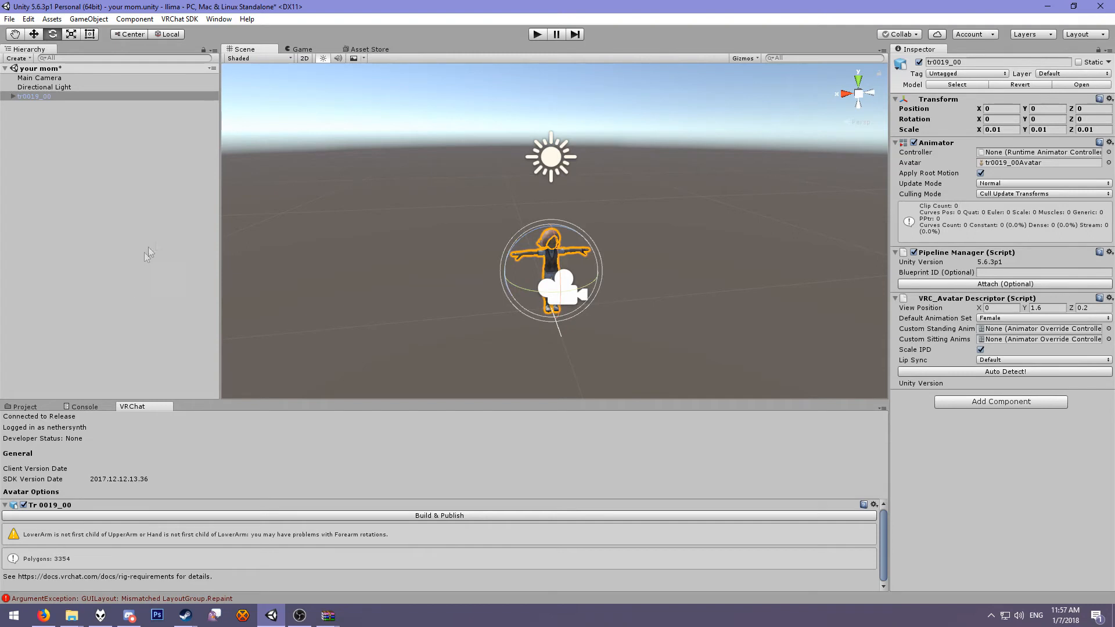
scroll(531, 267, up, 1)
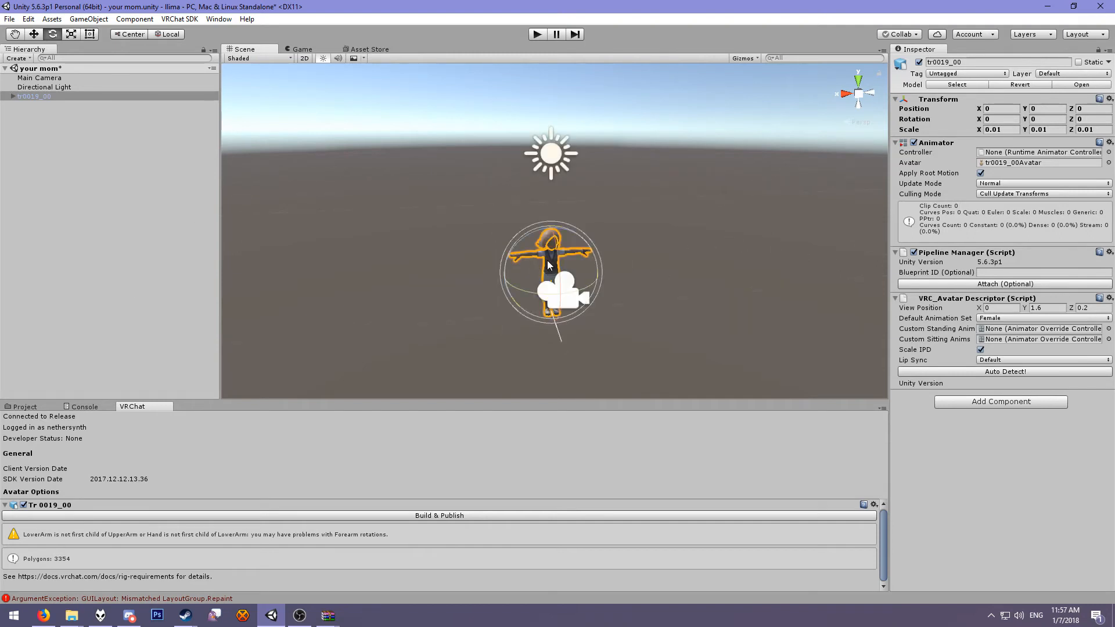
right_drag(610, 293, 769, 307)
middle_drag(454, 331, 632, 332)
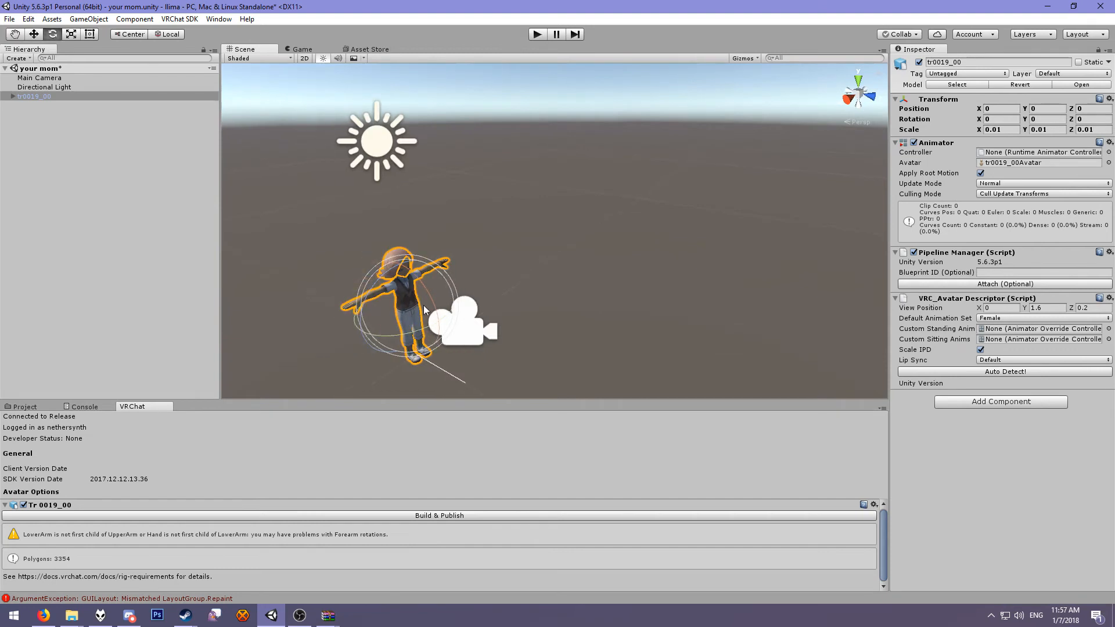
click(412, 242)
click(410, 297)
click(16, 99)
click(14, 98)
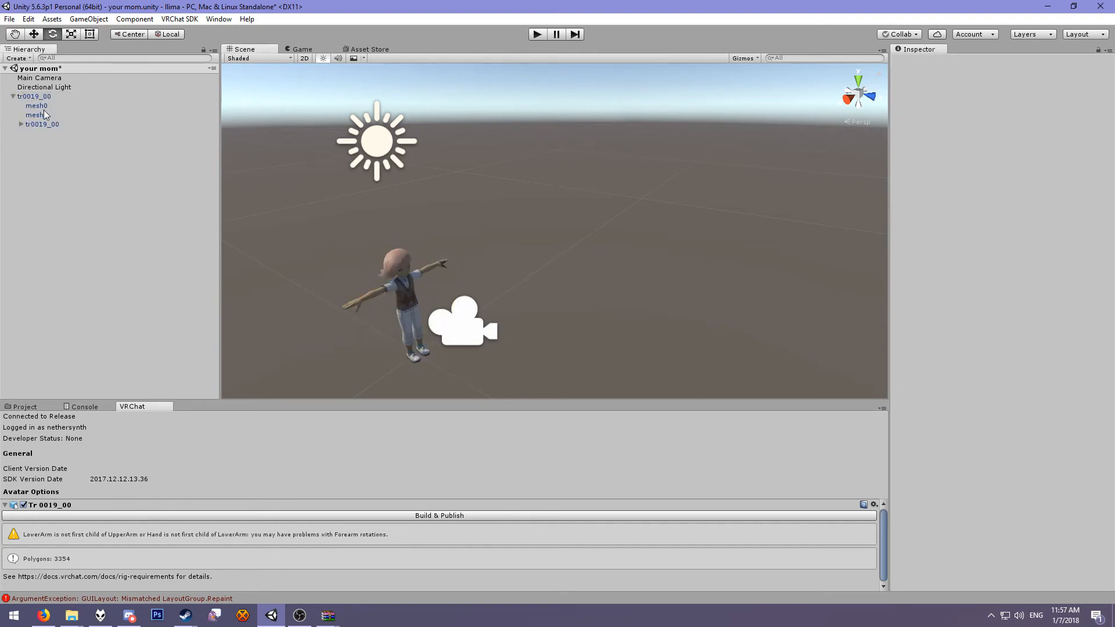
double_click(35, 106)
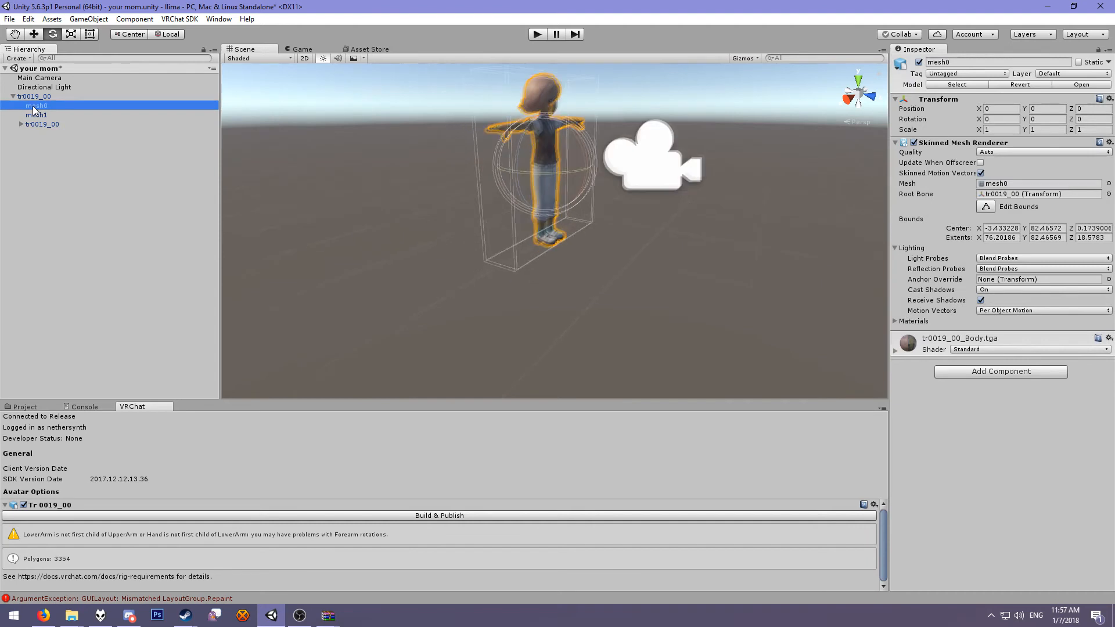
click(998, 349)
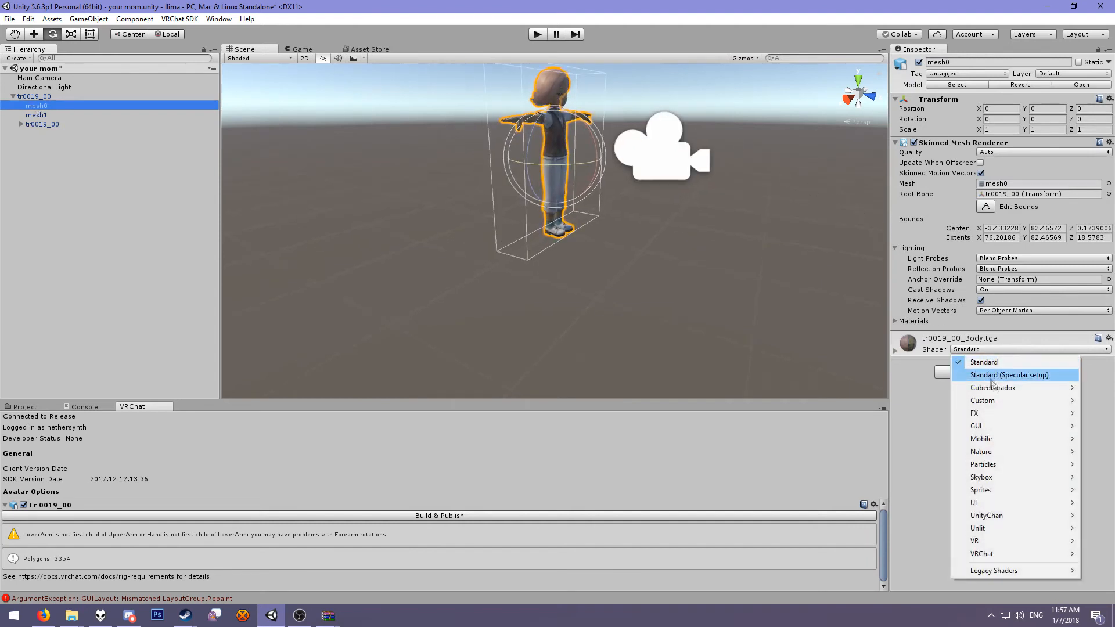
mouse_move(983, 385)
click(853, 386)
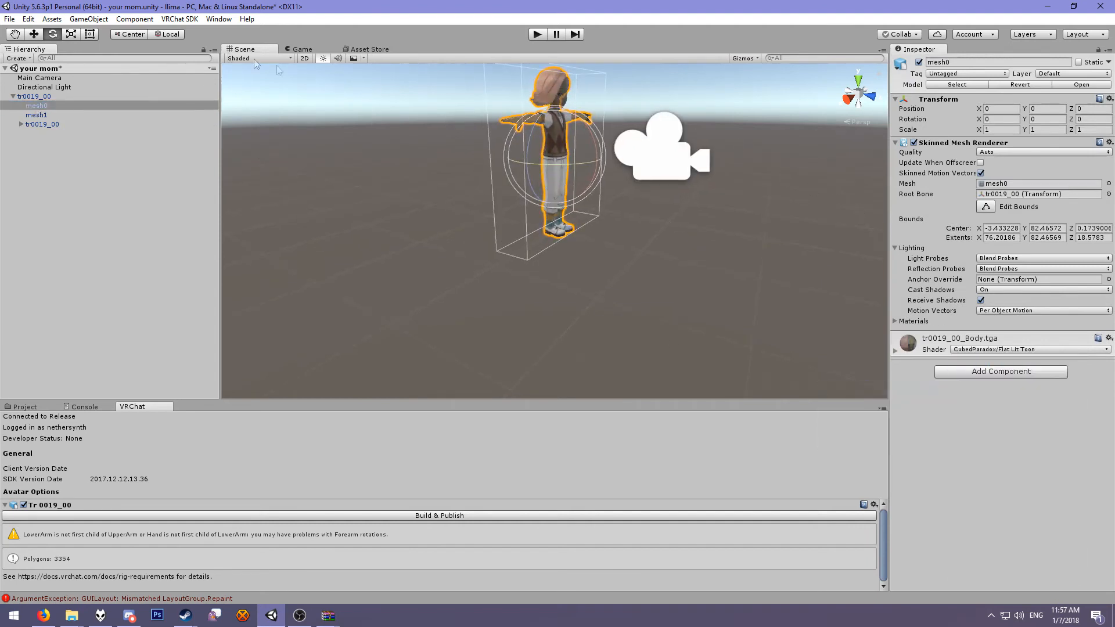
Set the shader of the tr0019_00_Eye.tga material on mesh1 to CubedParadox/Flat Lit Toon
click(55, 116)
click(1042, 355)
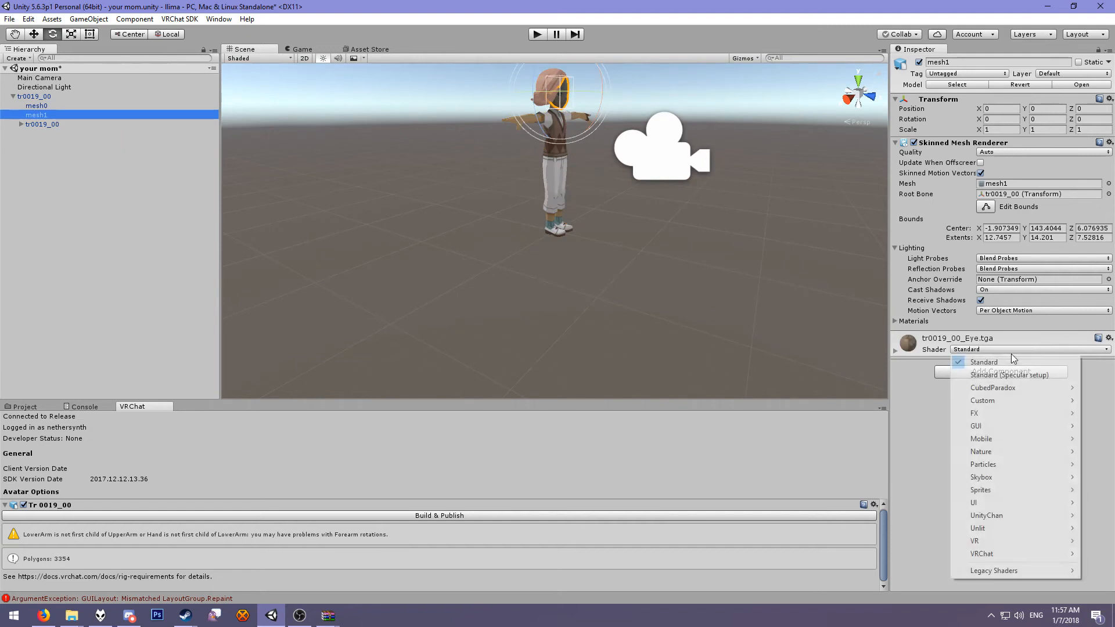
mouse_move(983, 386)
click(853, 385)
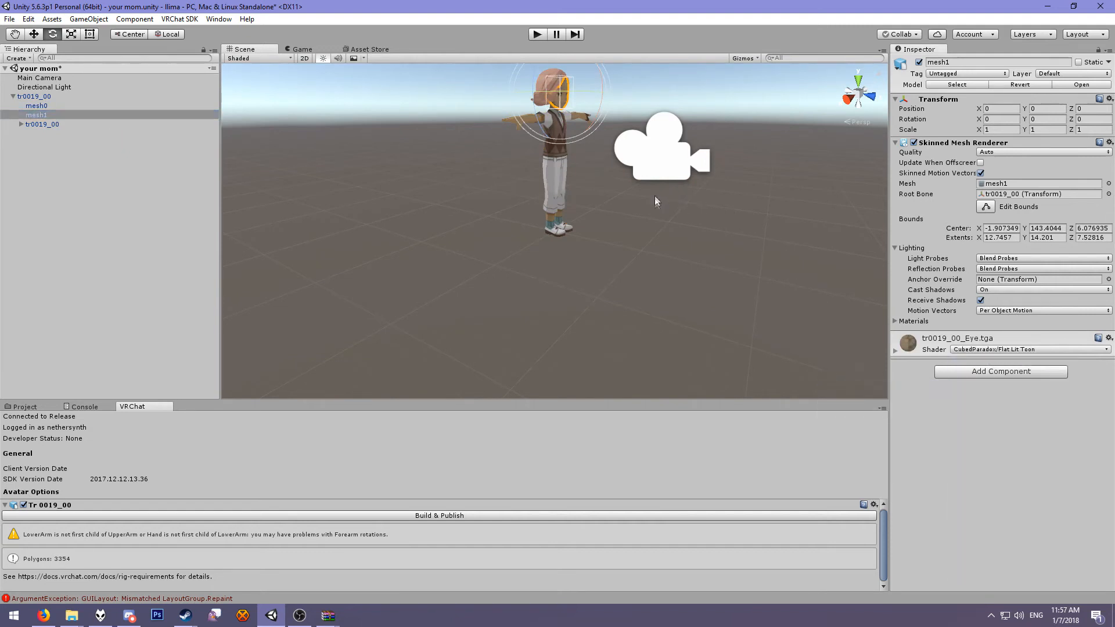
click(681, 219)
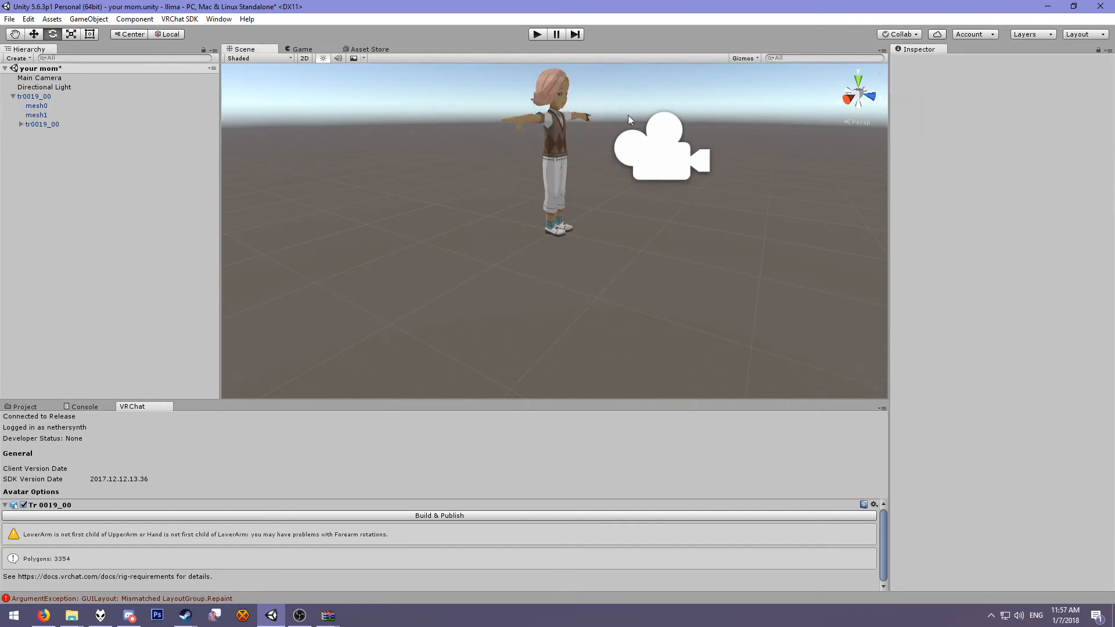
Set the Y value of the VRC_Avatar Descriptor's View Position on tr0019_00 to 1.41, checking it against the eyes in side view
middle_drag(628, 118, 589, 179)
scroll(586, 179, up, 5)
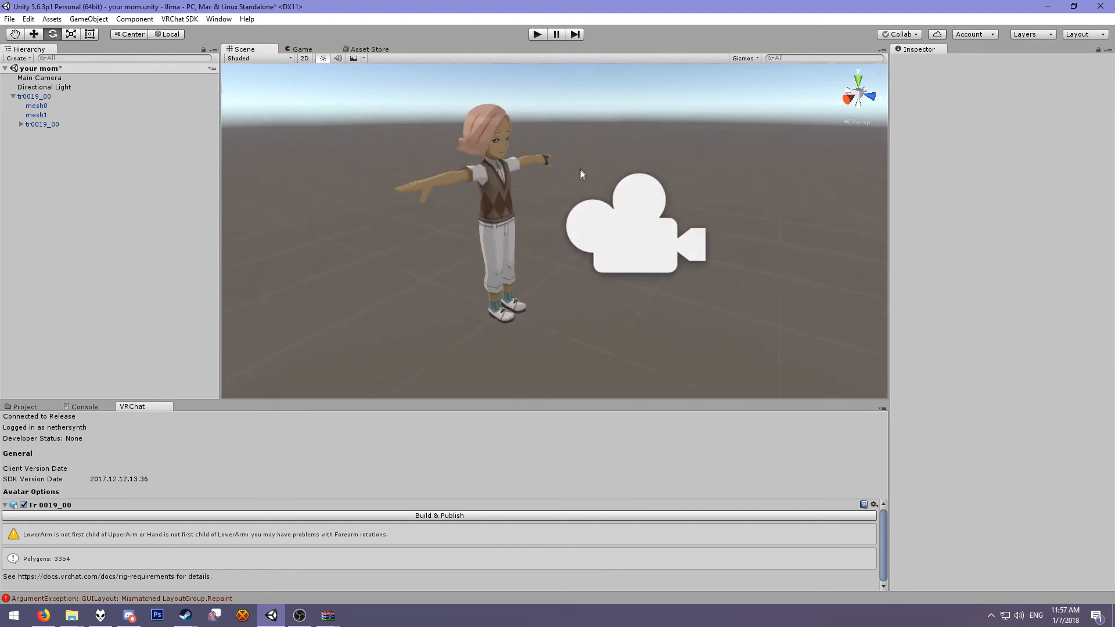
click(651, 214)
click(471, 310)
click(509, 173)
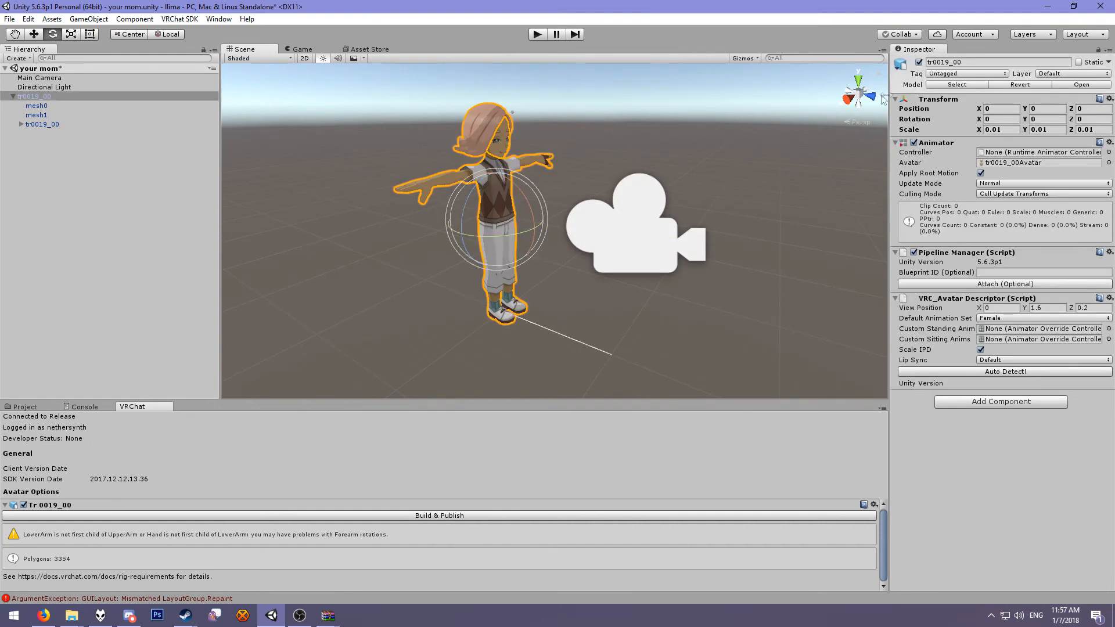
click(849, 102)
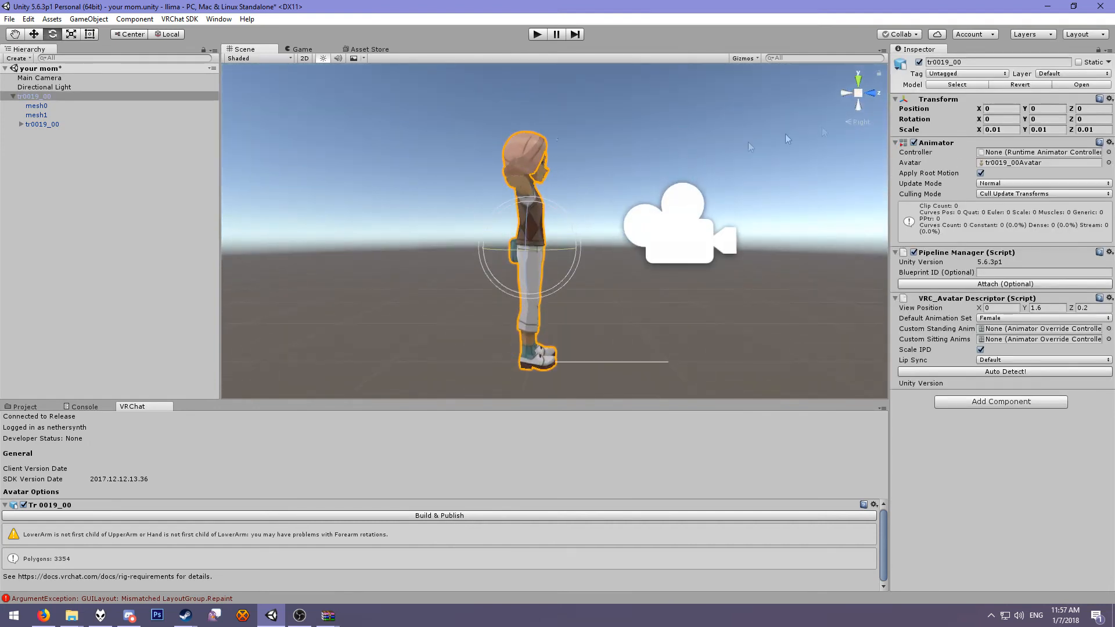
click(858, 122)
click(692, 176)
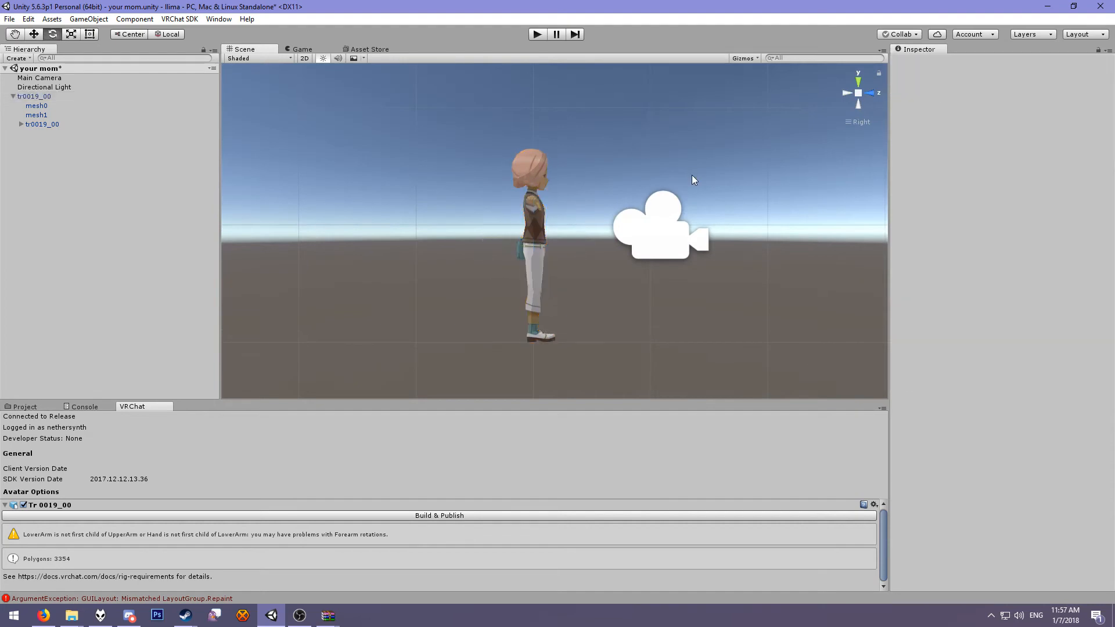
click(535, 216)
scroll(618, 143, up, 5)
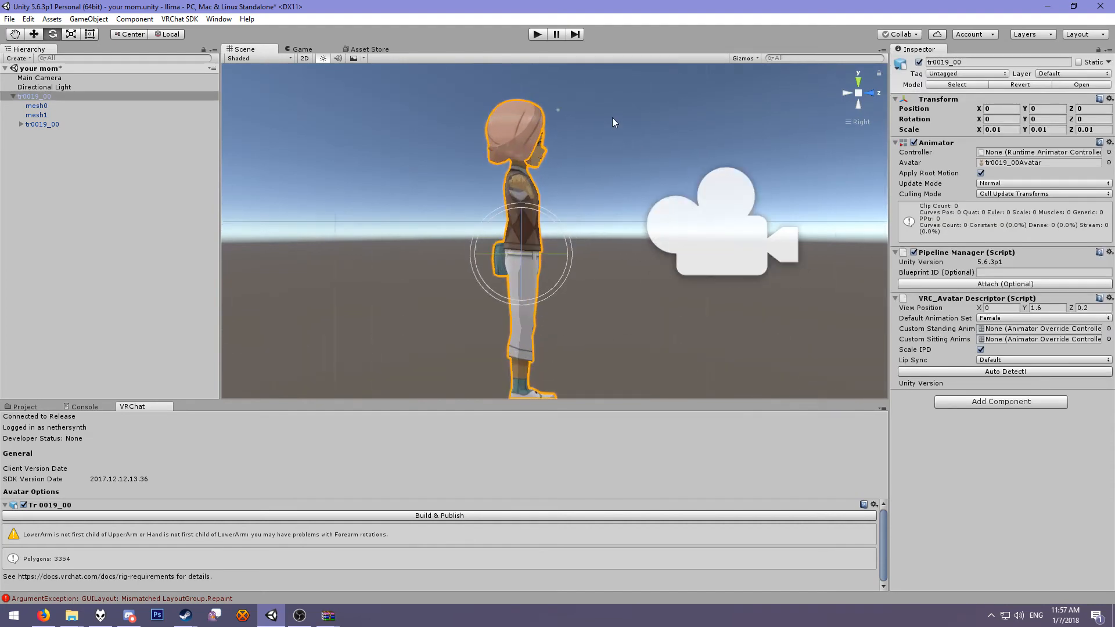
scroll(604, 158, up, 5)
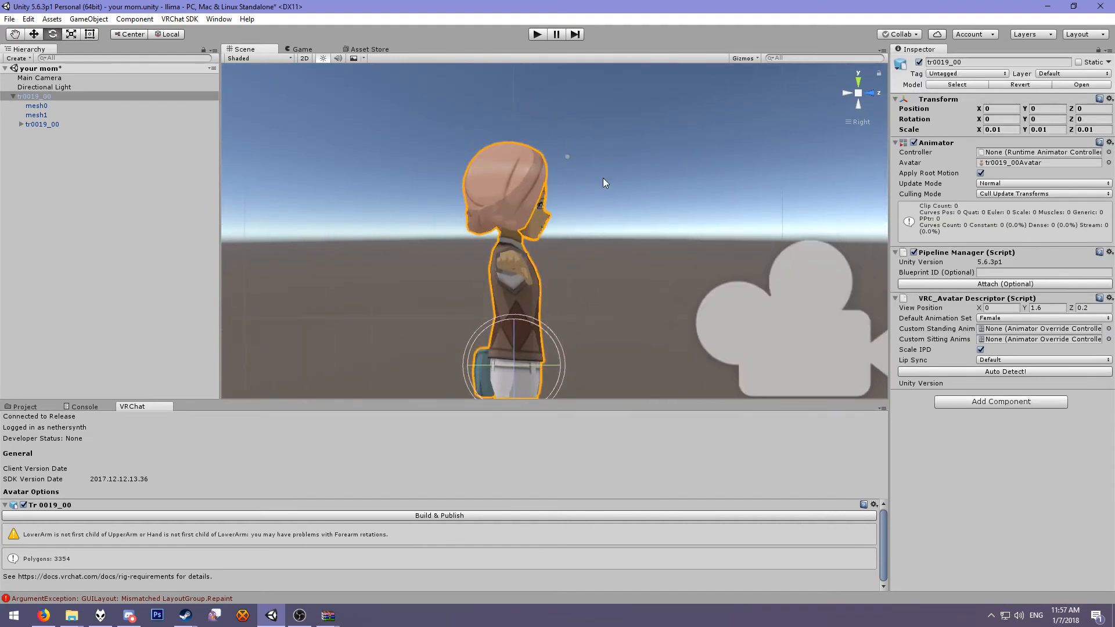
middle_drag(636, 182, 634, 181)
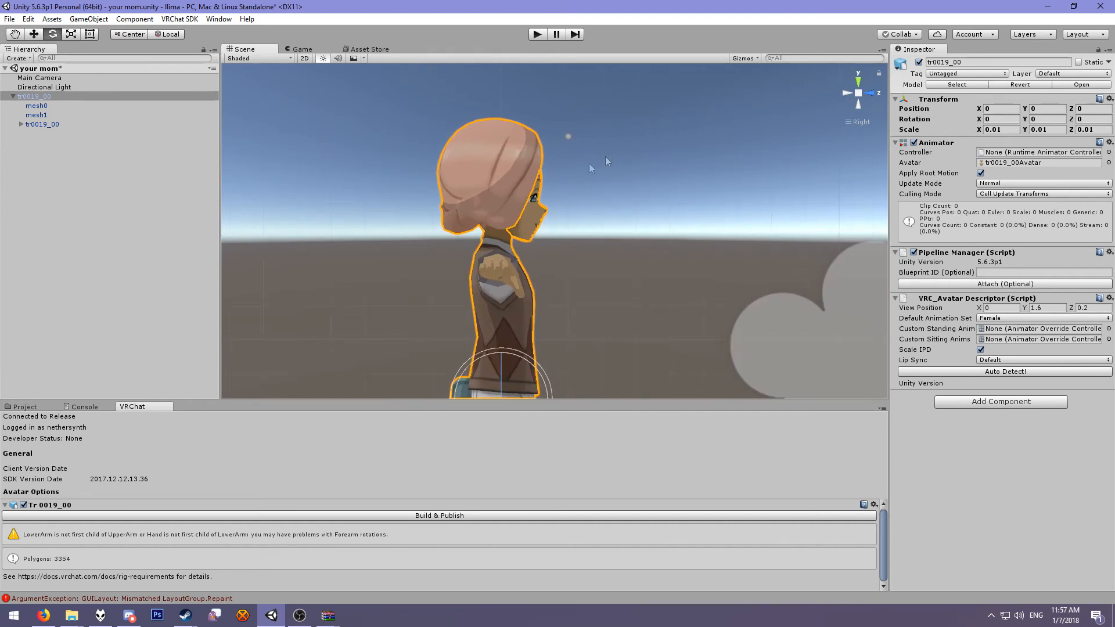
click(1046, 308)
key(BackSpace)
text(43)
key(BackSpace)
text(1)
click(1099, 298)
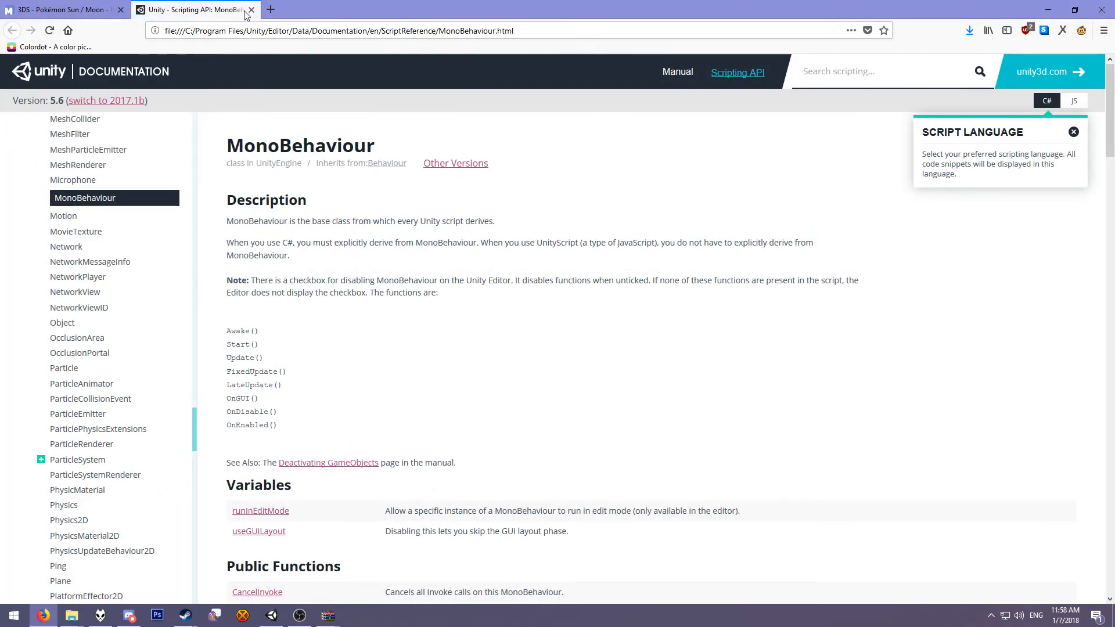
click(1048, 10)
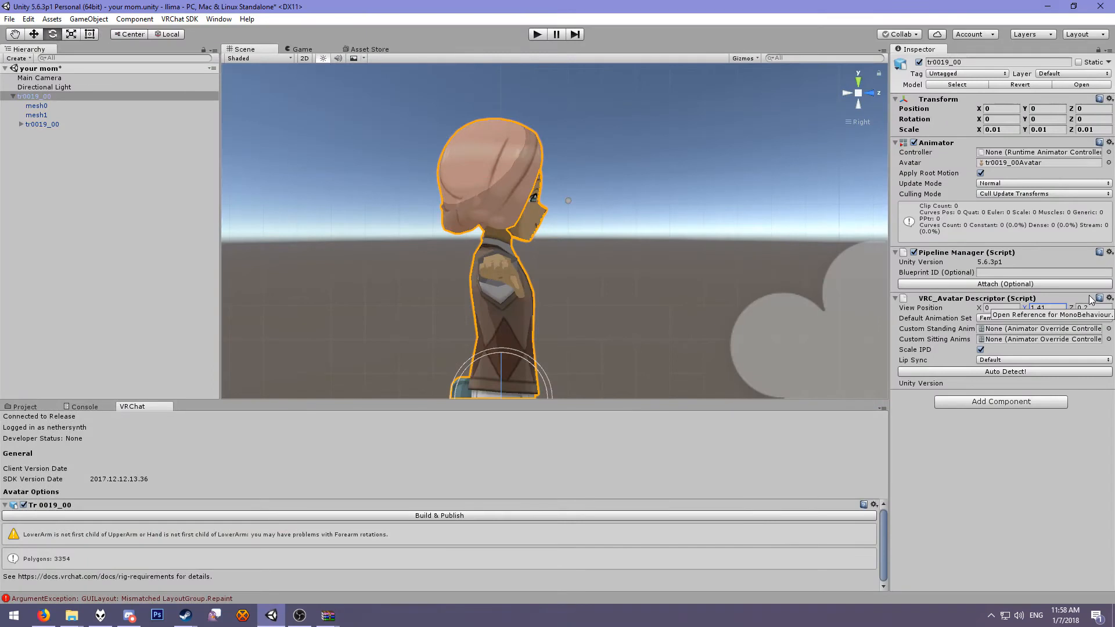
Set the Z value of the avatar descriptor's View Position to 0.05
click(1105, 308)
scroll(538, 267, up, 5)
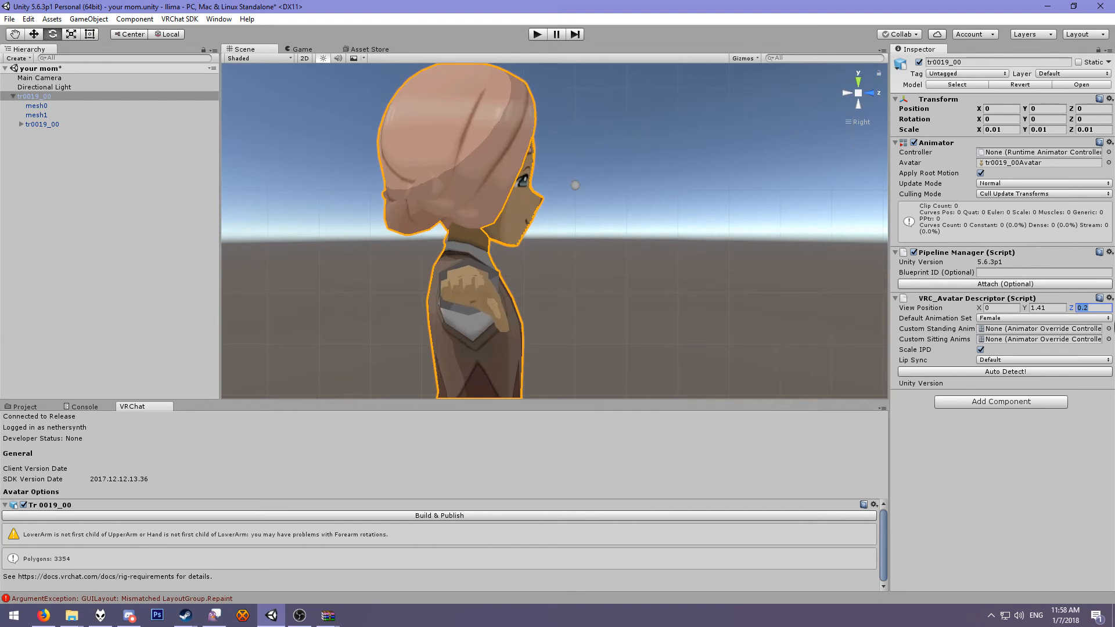
key(Right)
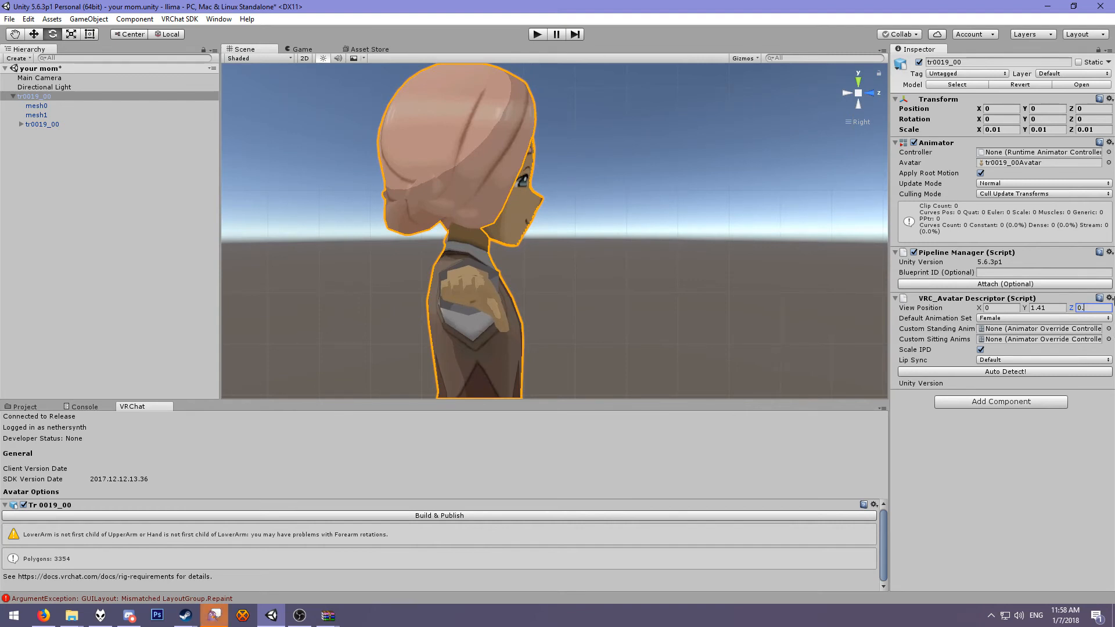
text(5)
click(626, 235)
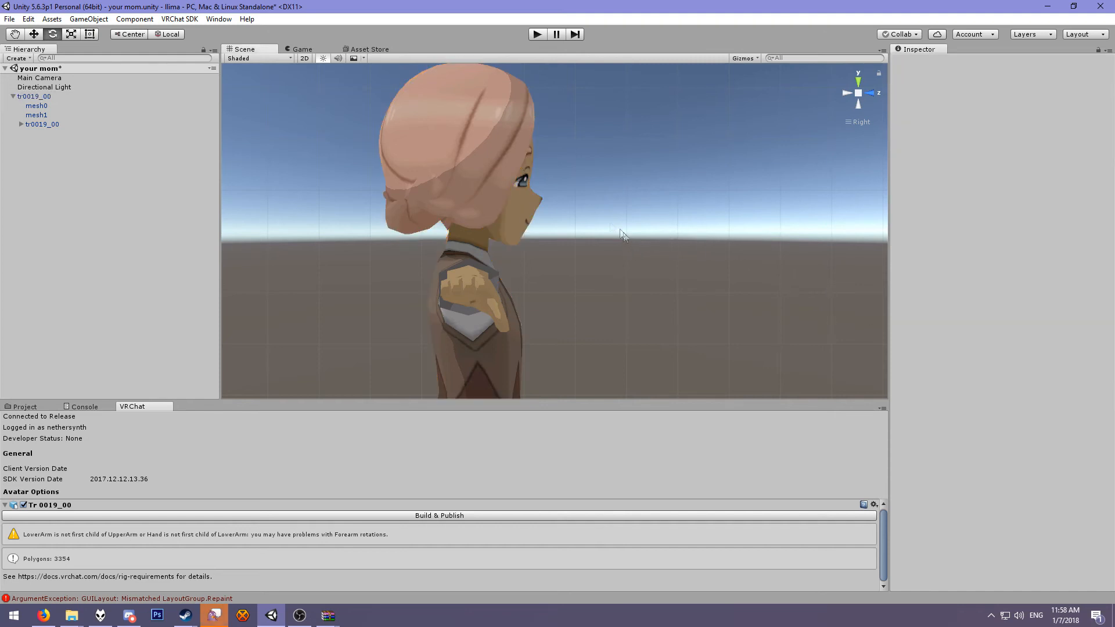
Examine the avatar's head and full body from the side to check the view position
click(496, 212)
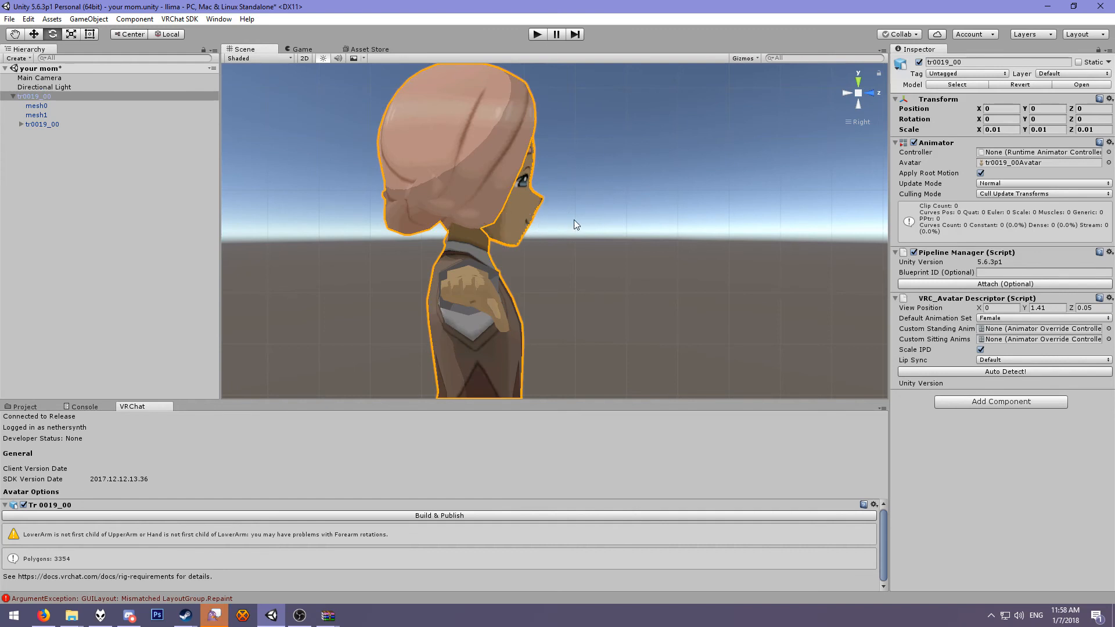
click(589, 220)
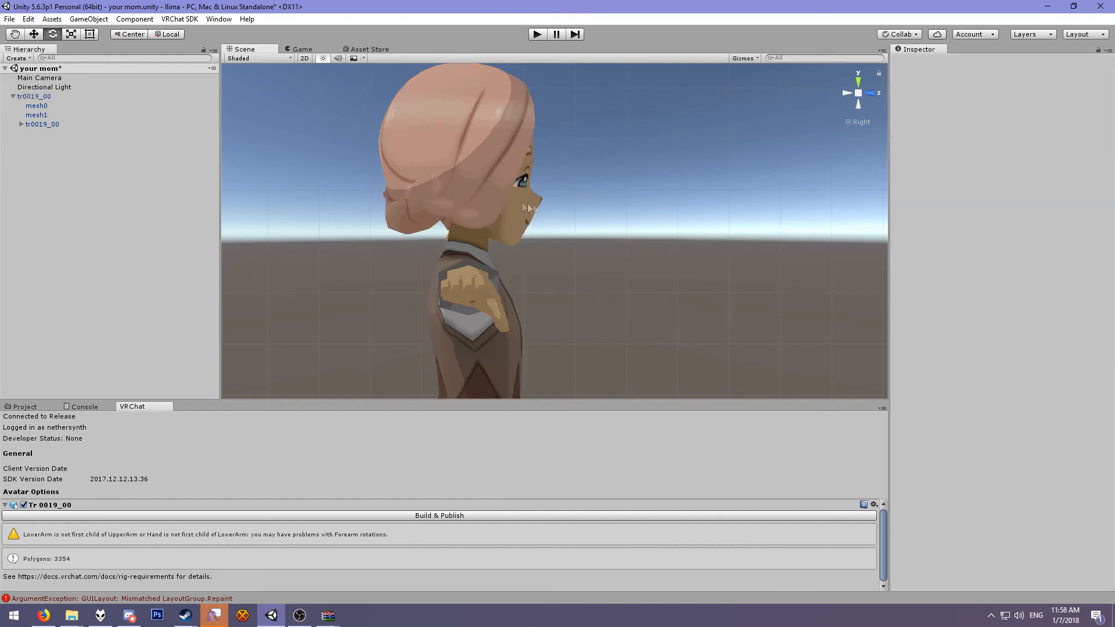
click(493, 188)
scroll(546, 233, down, 4)
middle_drag(556, 284, 571, 173)
middle_drag(603, 265, 603, 292)
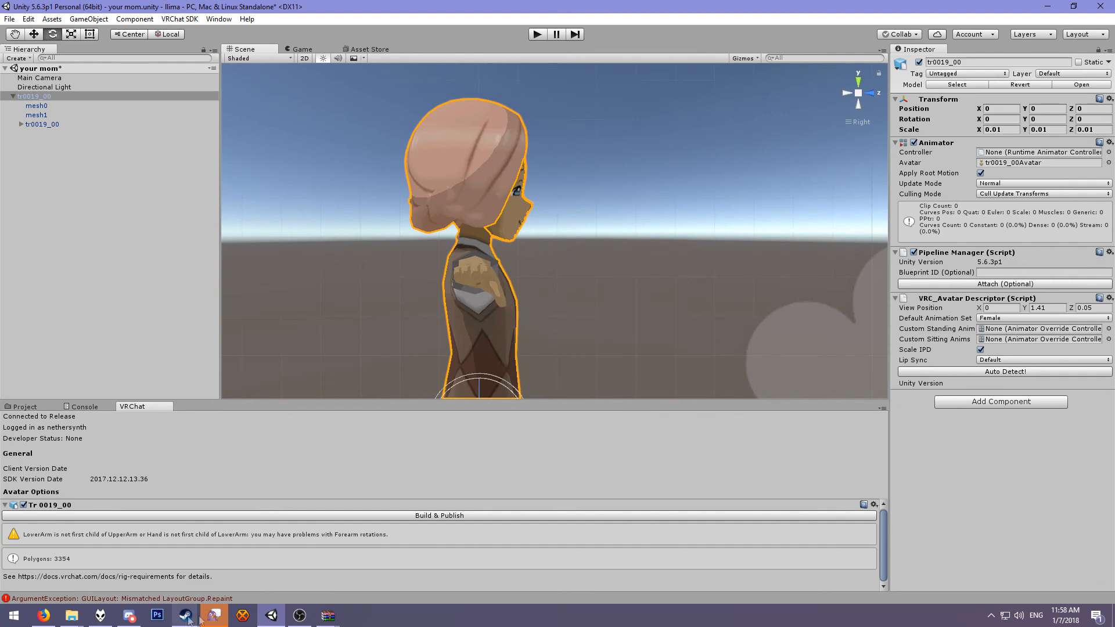
mouse_move(223, 620)
scroll(614, 224, down, 2)
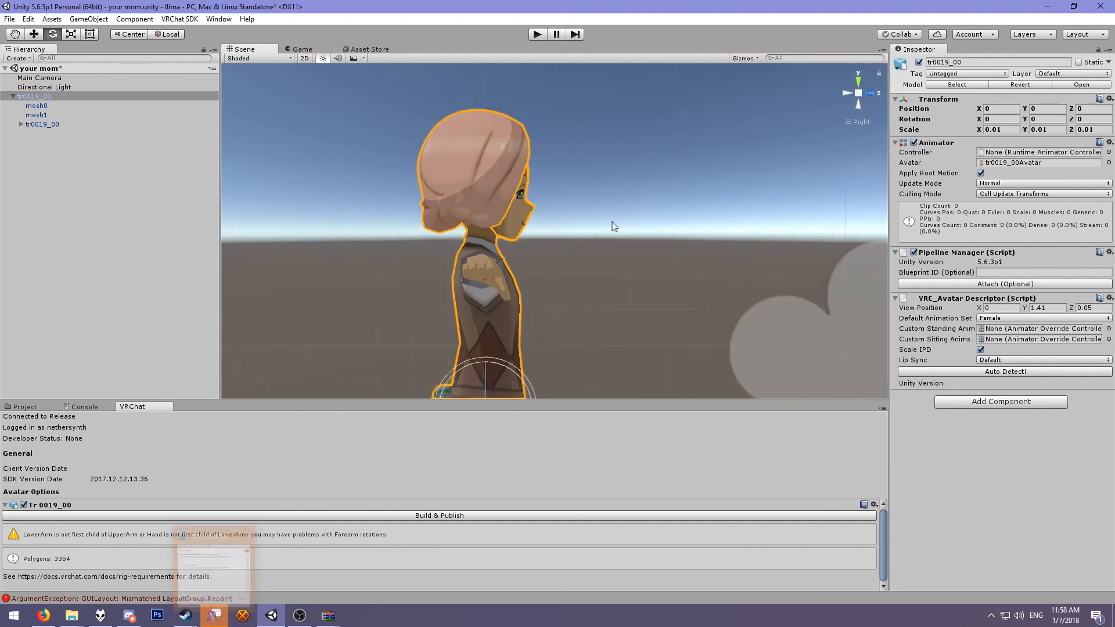
click(605, 239)
scroll(605, 239, down, 7)
click(512, 274)
middle_drag(672, 229, 659, 161)
scroll(583, 169, down, 2)
scroll(583, 169, down, 2)
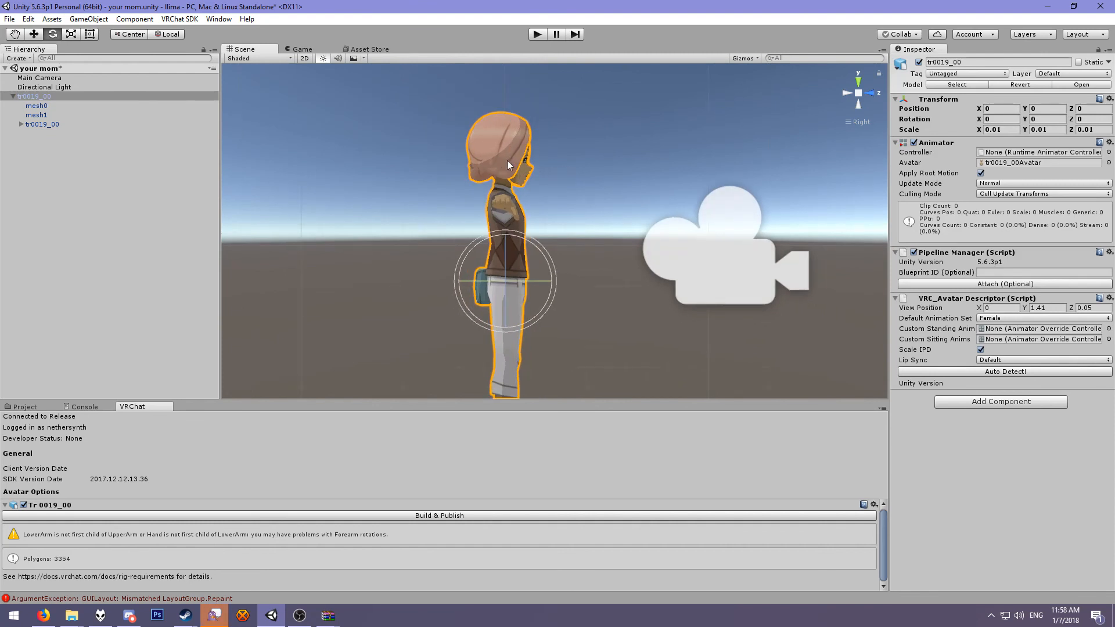
scroll(533, 241, down, 1)
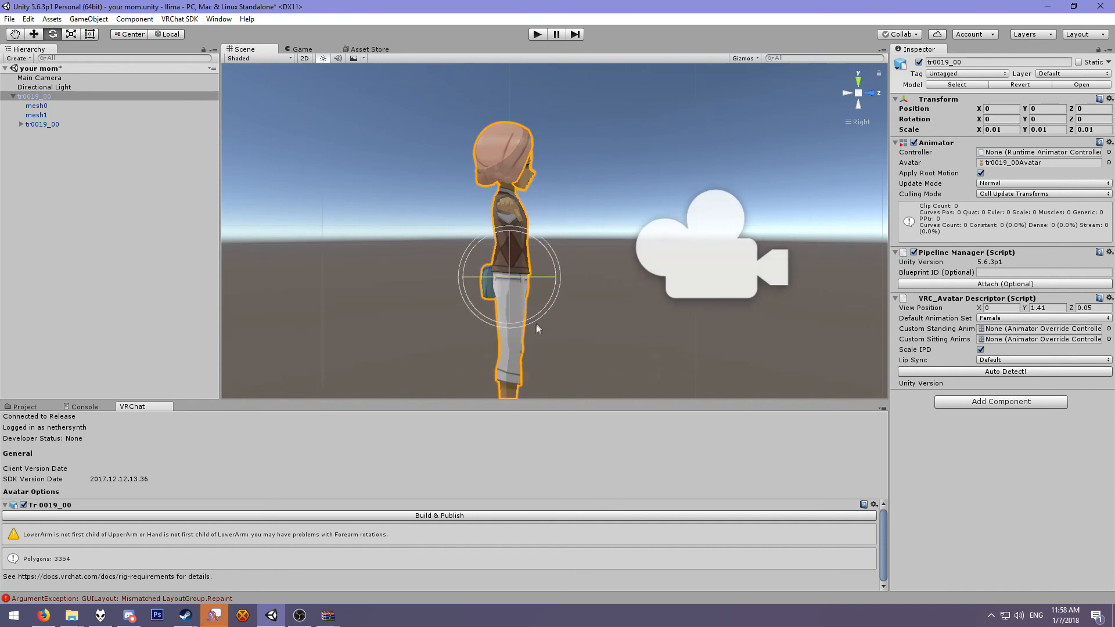
scroll(540, 293, down, 2)
middle_drag(560, 255, 574, 202)
click(552, 153)
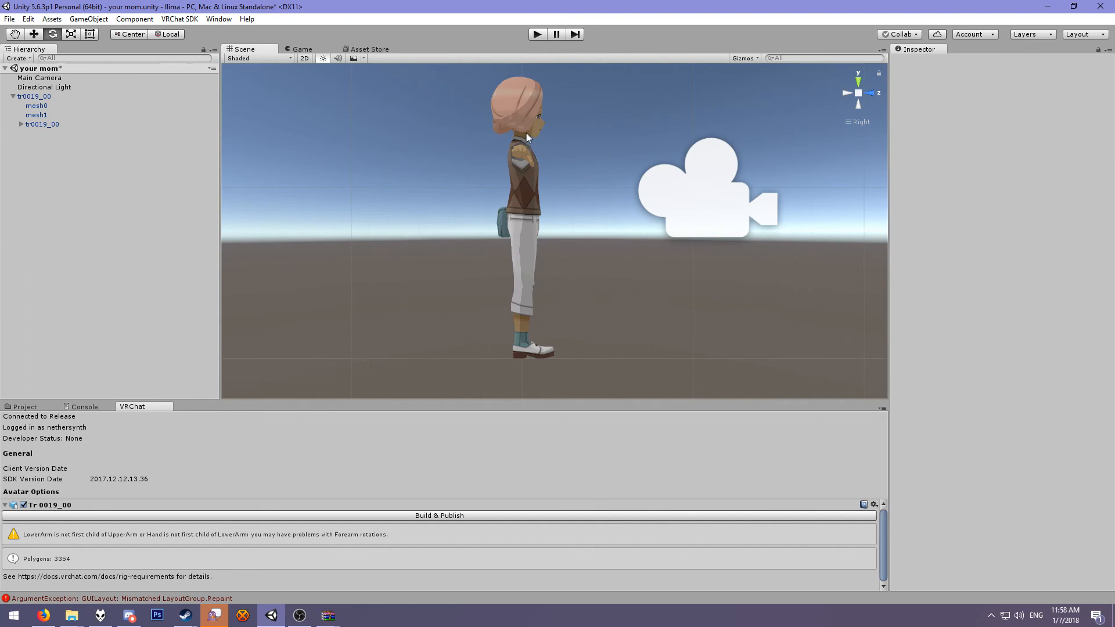
middle_drag(645, 193, 613, 254)
scroll(511, 193, up, 3)
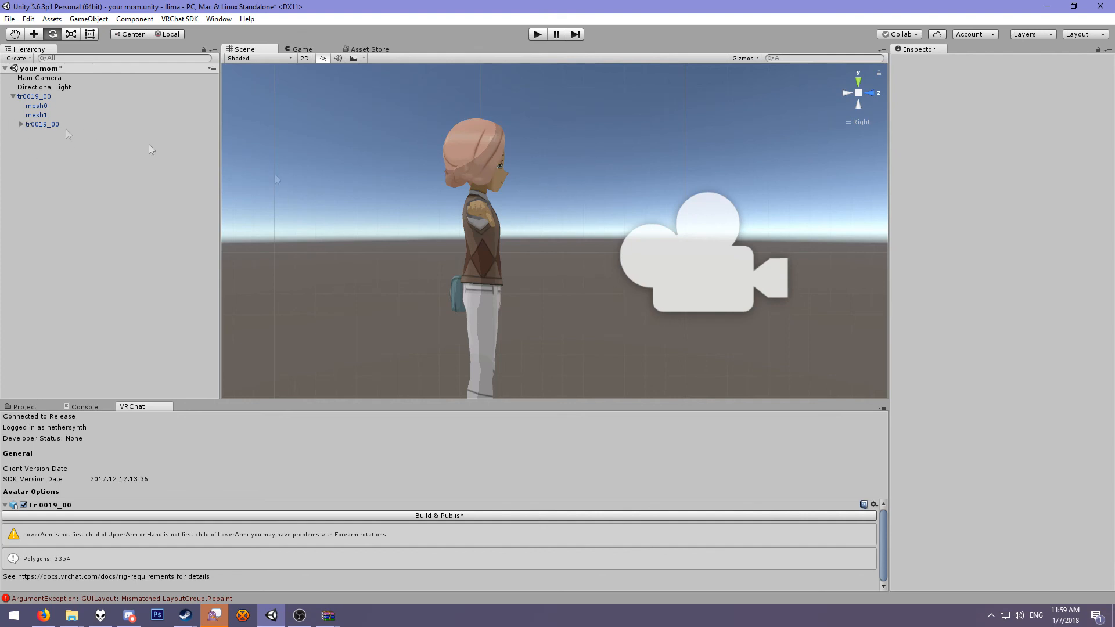
Assign SimpleAvatarController as the Animator controller of the tr0019_00 avatar
alt+drag(619, 194, 423, 235)
click(424, 236)
key(f)
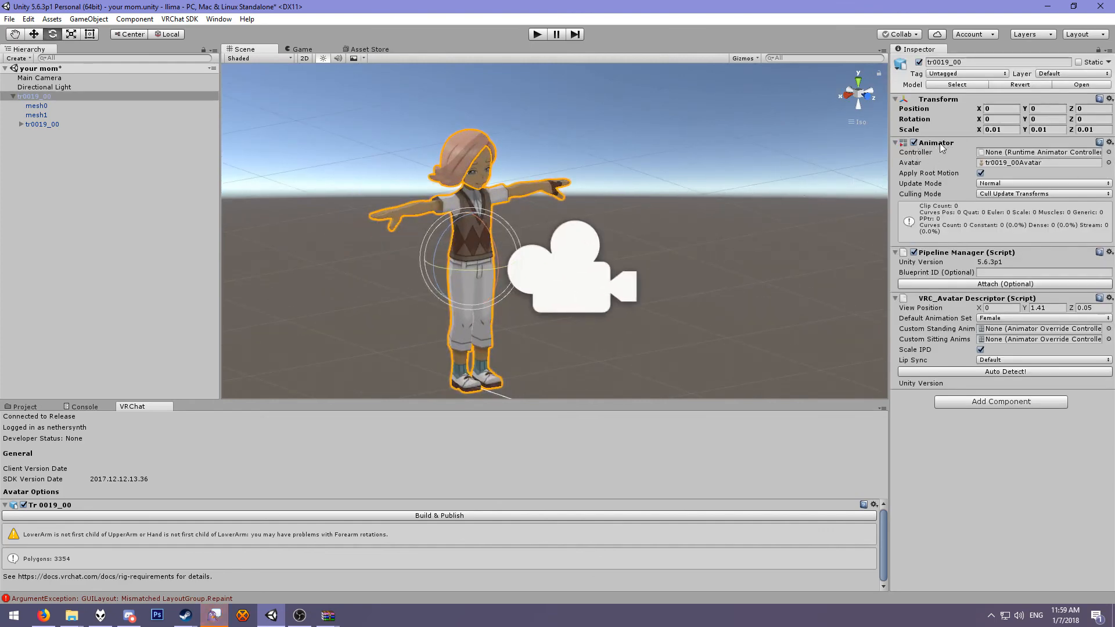
click(1109, 152)
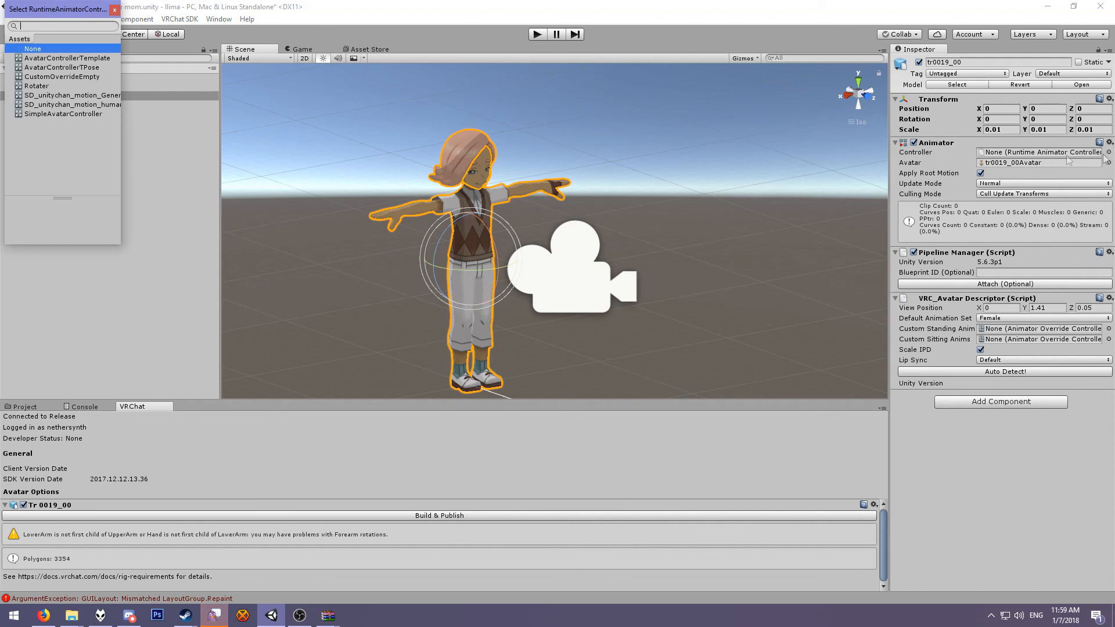
double_click(70, 115)
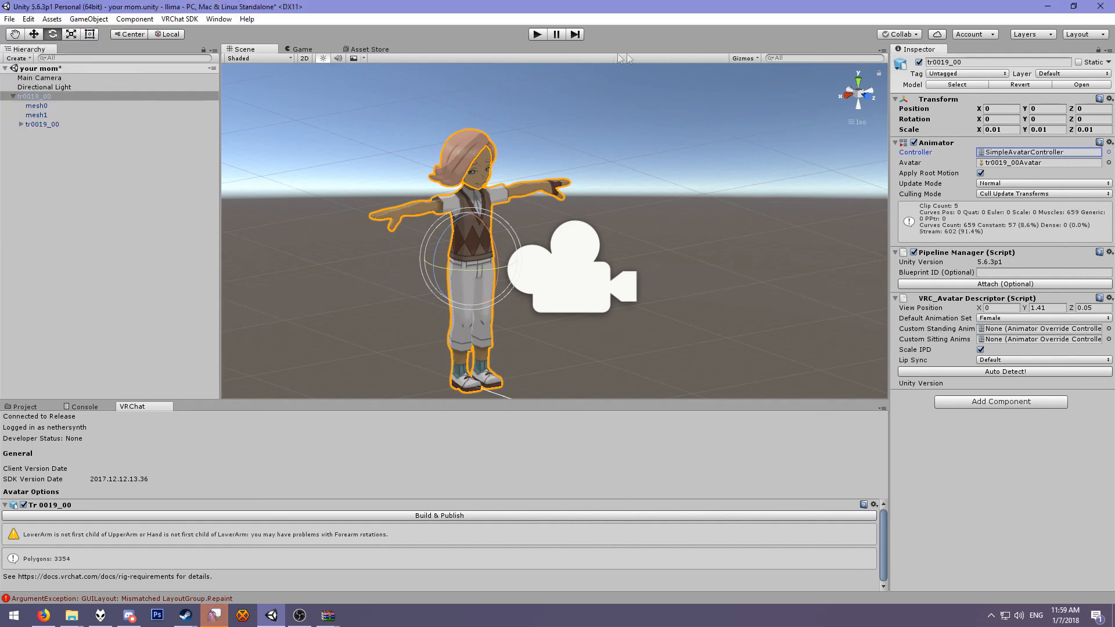
Run the scene to preview the avatar's animation through the camera, and stop the playback
click(540, 37)
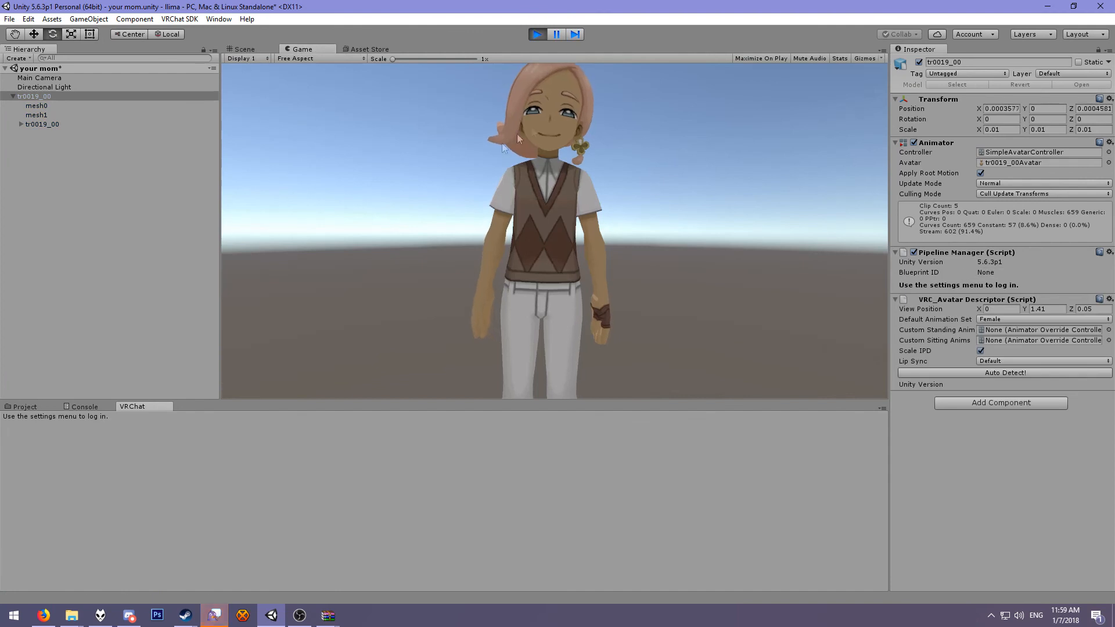
click(537, 35)
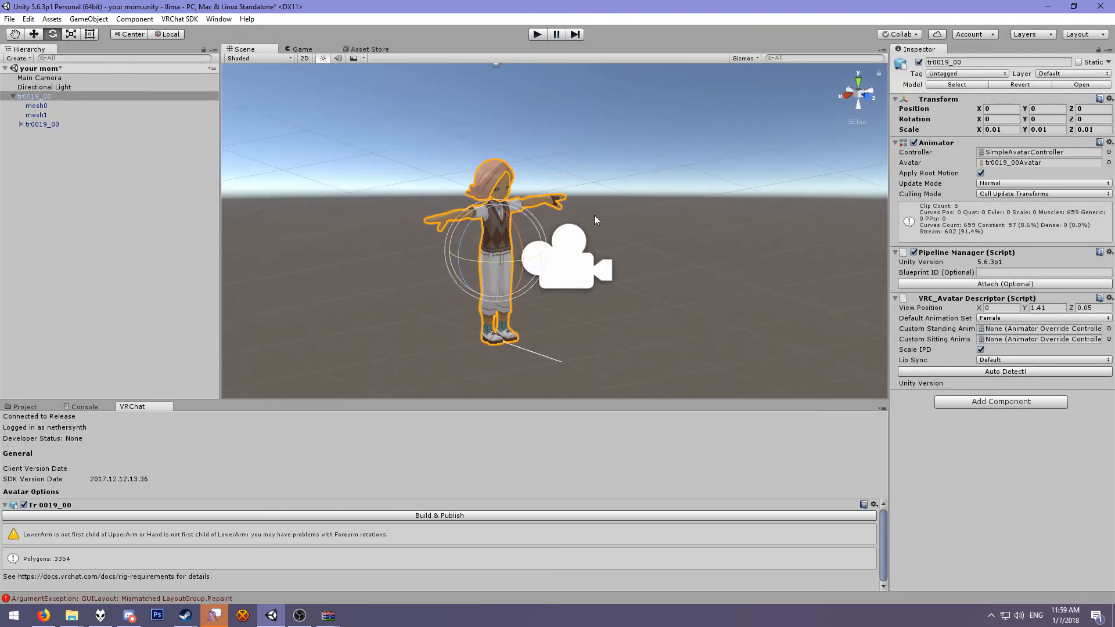
click(500, 217)
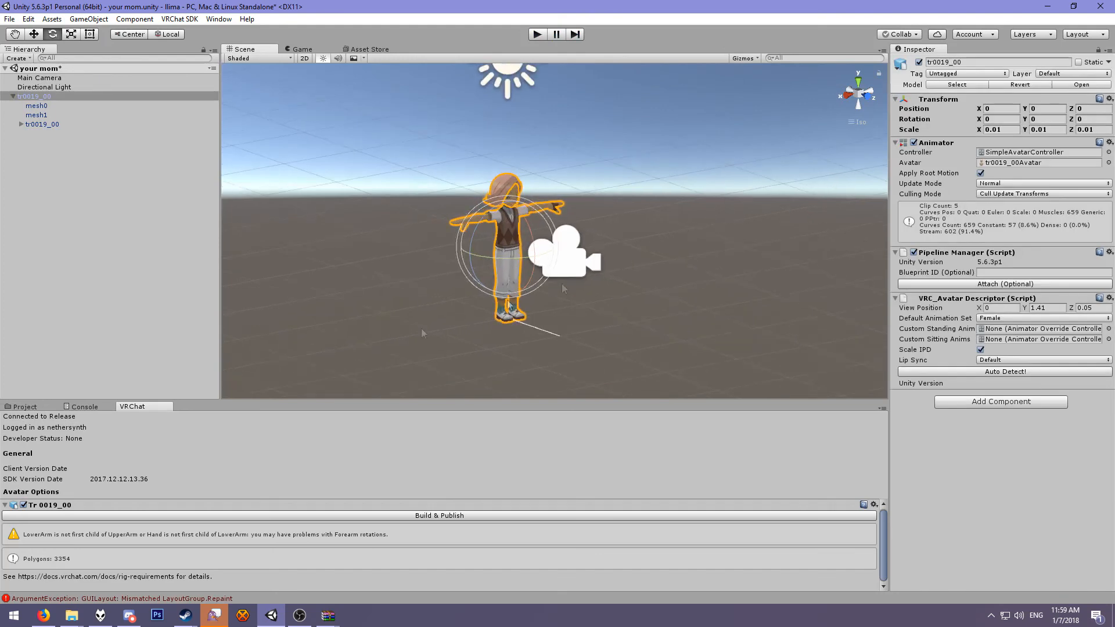
Build the avatar for publishing and enter its name in the New Avatar form, beginning with "il"
click(415, 515)
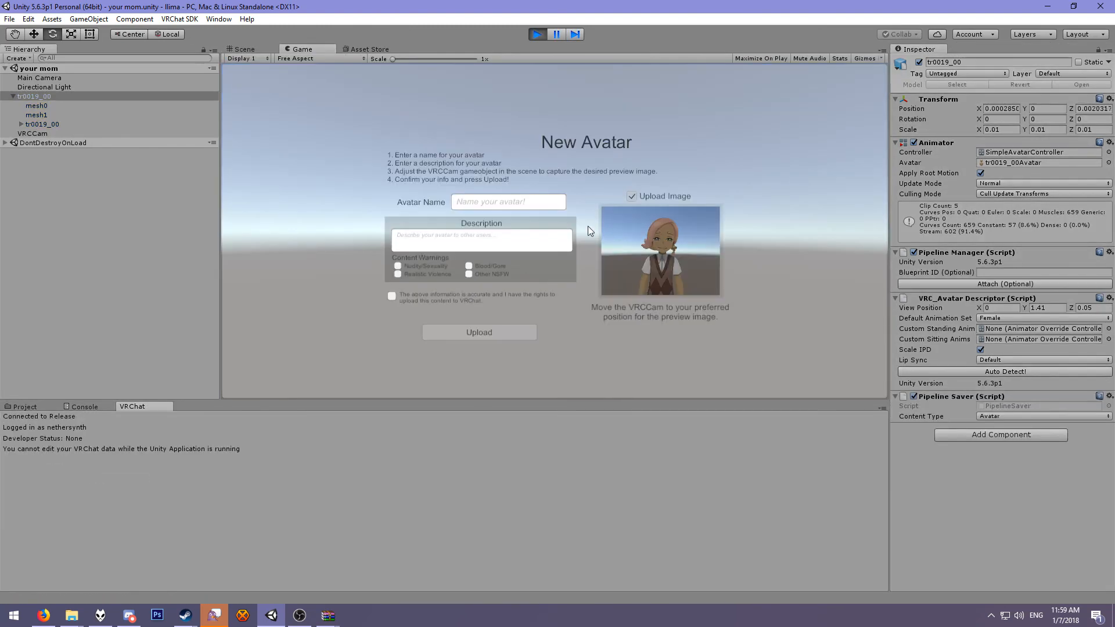
text(il)
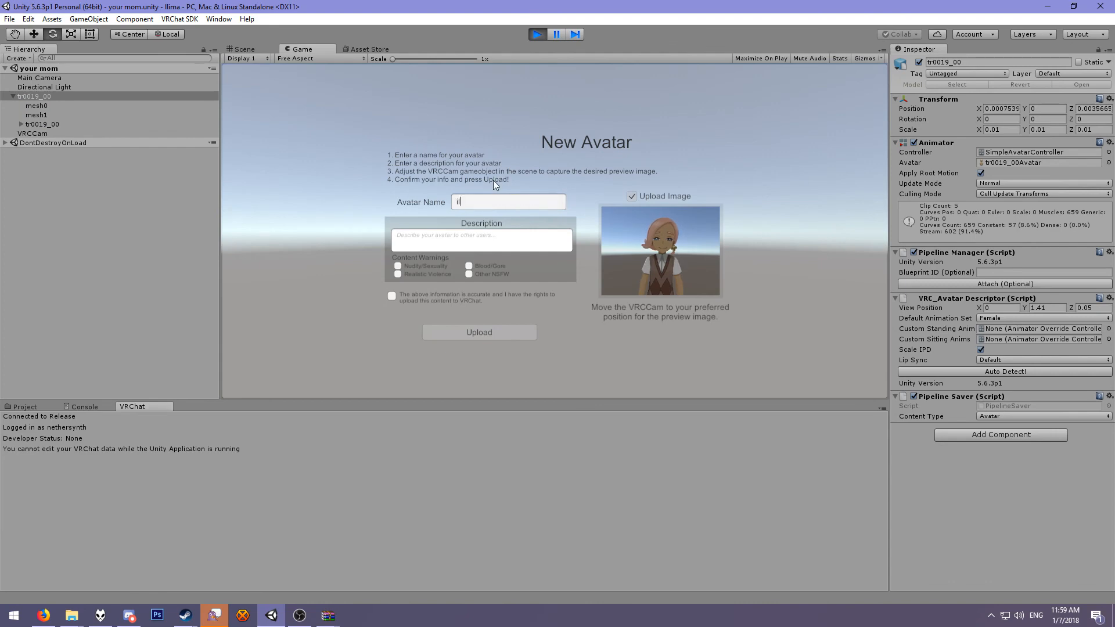